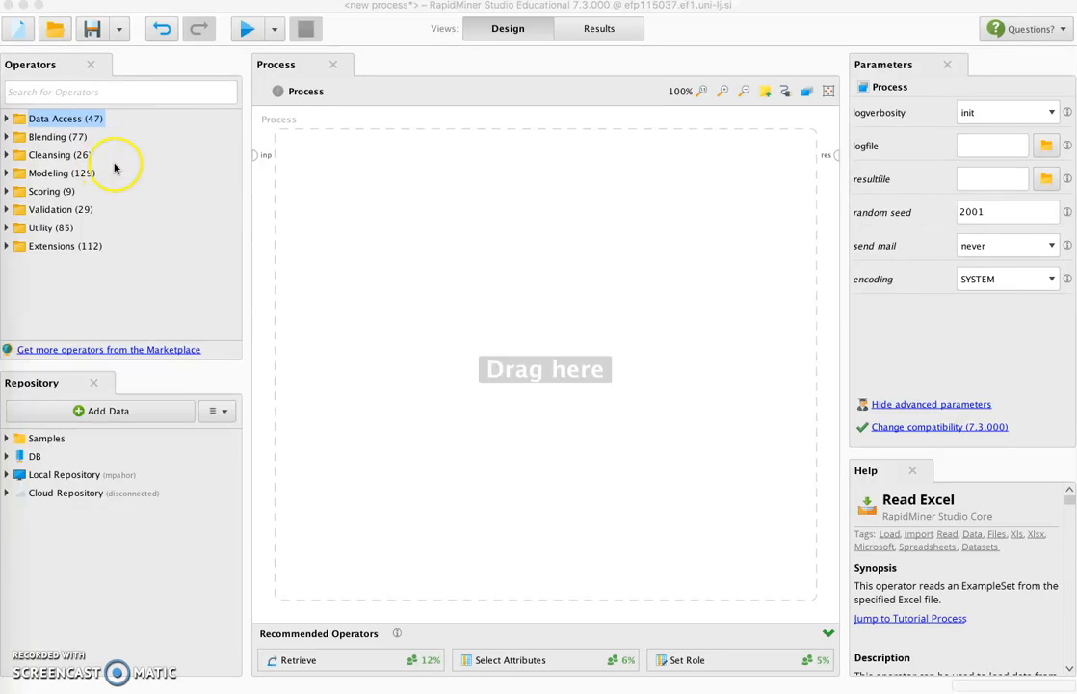
# Find the Read Excel operator by searching for "exc" and place it in the empty process
pyautogui.click(52, 92)
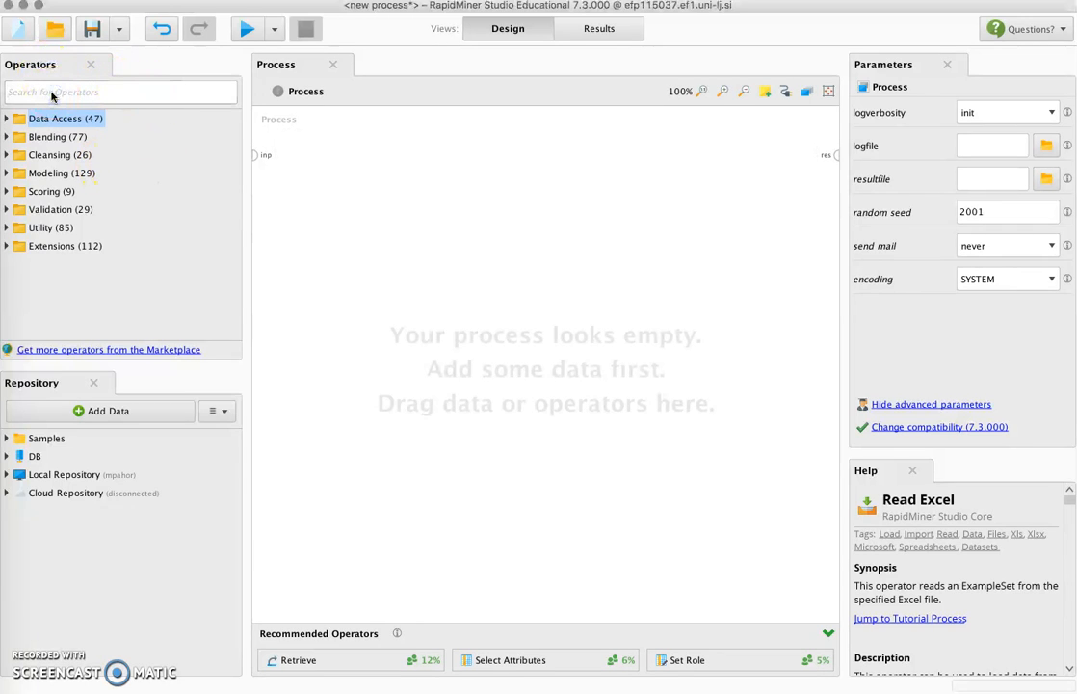
pyautogui.write('exe')
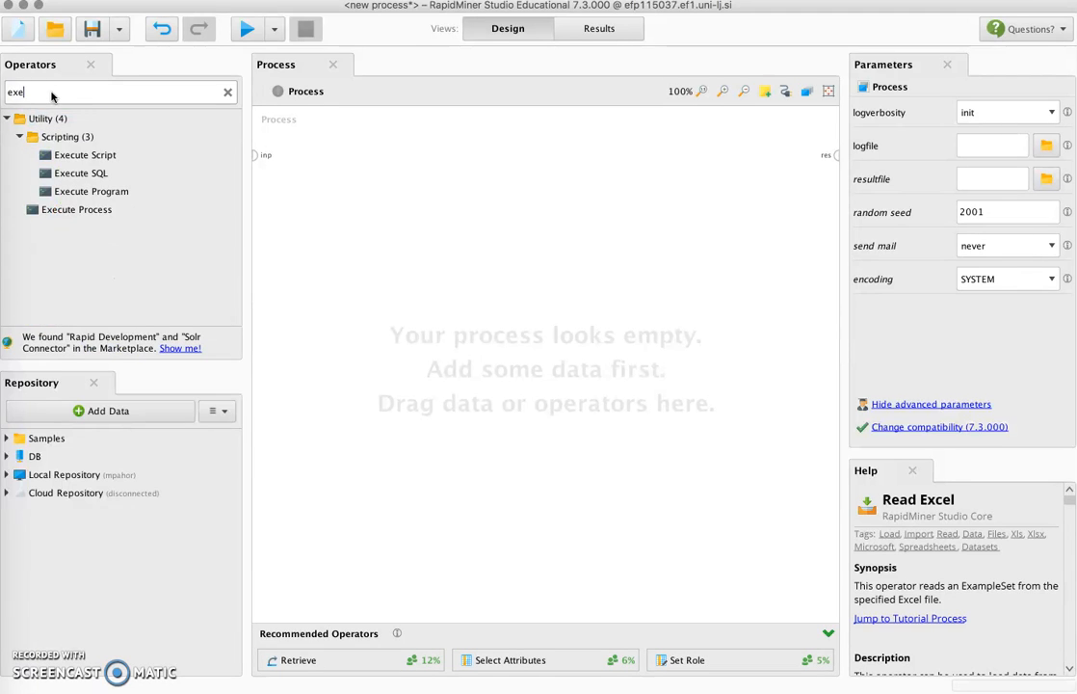
pyautogui.press('BackSpace')
pyautogui.write('c')
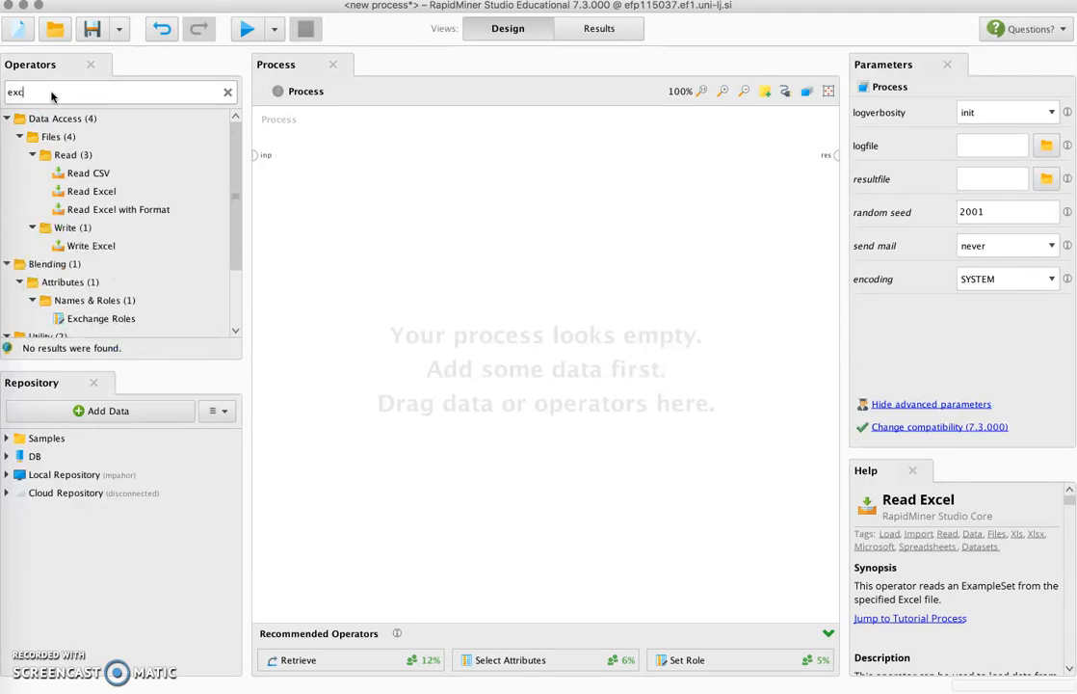
pyautogui.moveTo(87, 181)
pyautogui.mouseDown()
pyautogui.moveTo(61, 146)
pyautogui.moveTo(83, 188)
pyautogui.moveTo(102, 179)
pyautogui.moveTo(67, 171)
pyautogui.moveTo(103, 195)
pyautogui.mouseUp()
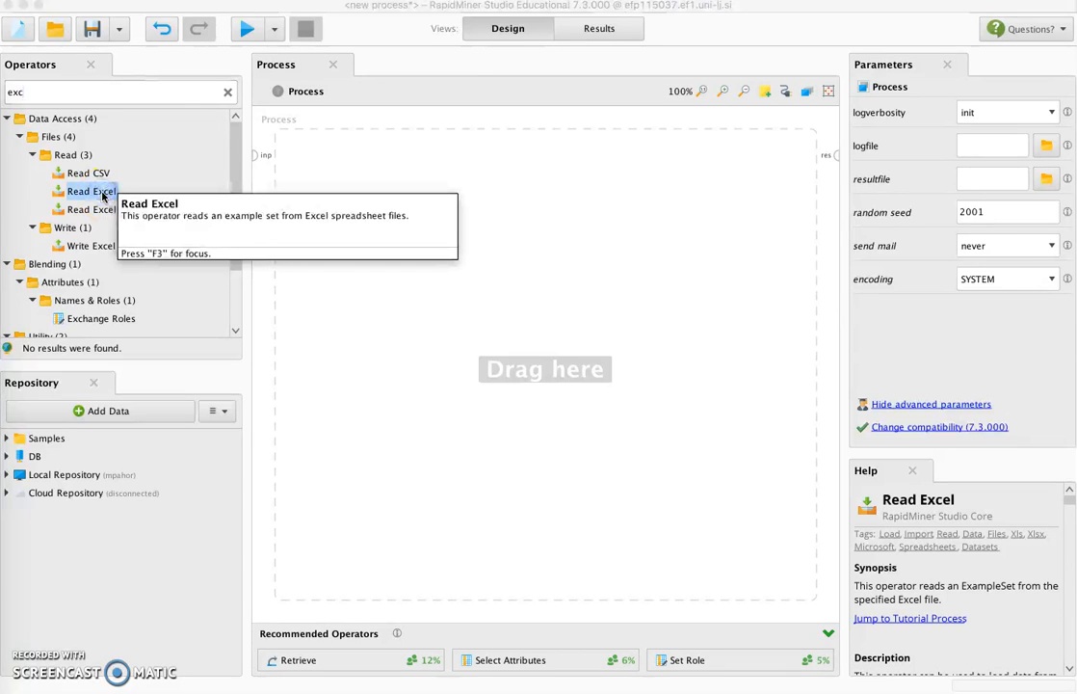
pyautogui.click(74, 195)
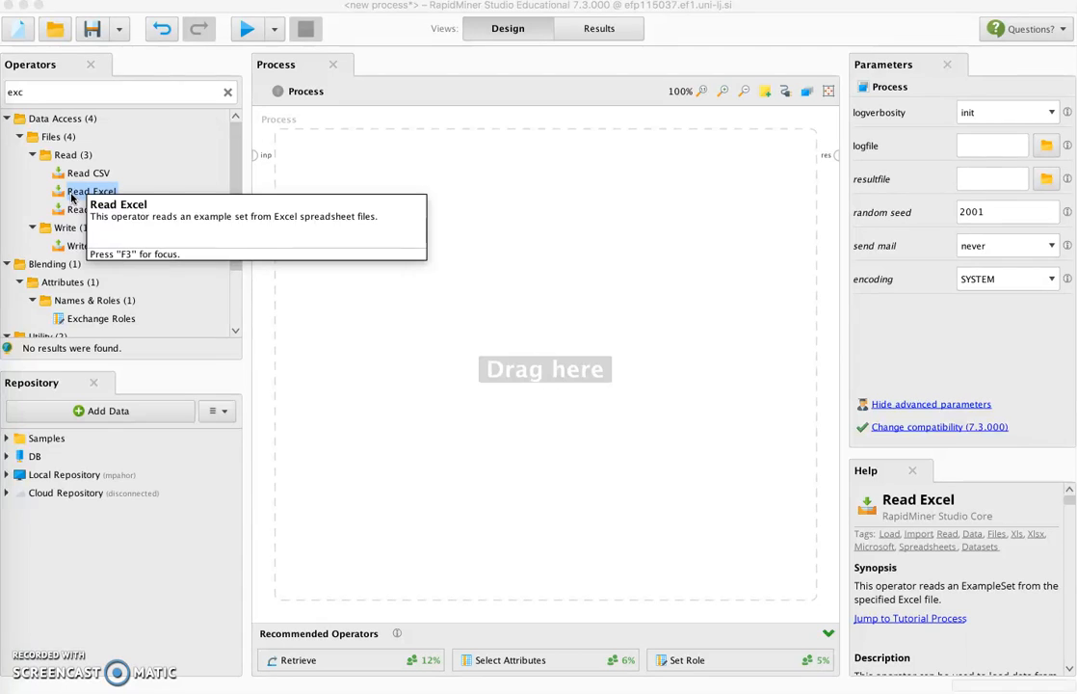
pyautogui.click(61, 195)
pyautogui.moveTo(61, 195); pyautogui.dragTo(388, 181)
pyautogui.click(339, 202)
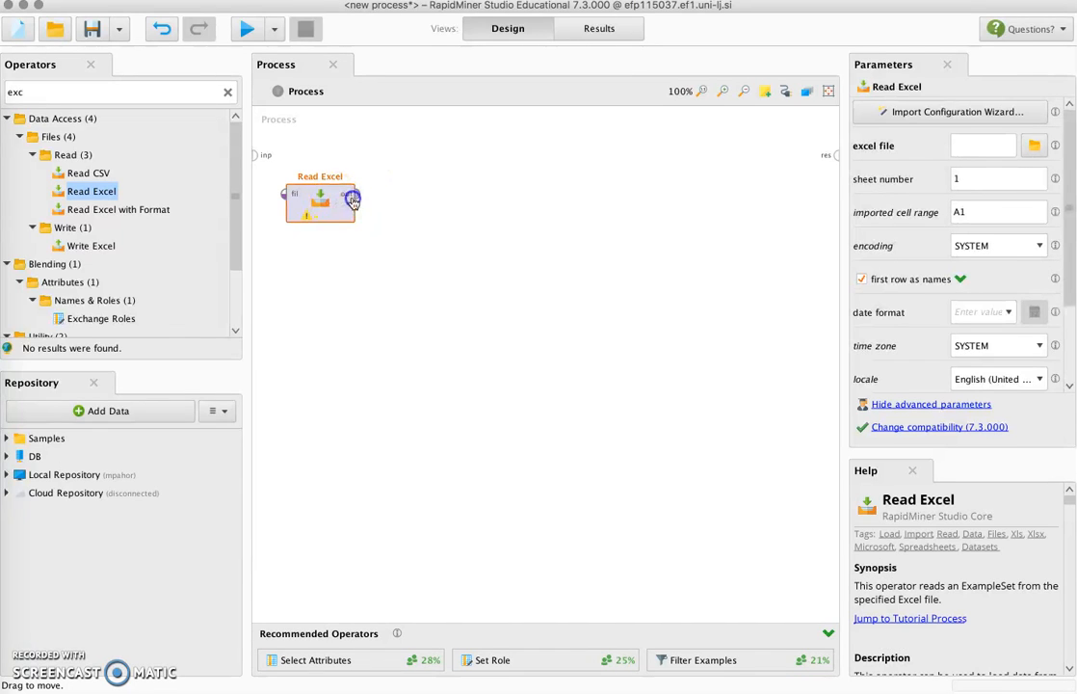
pyautogui.moveTo(318, 202); pyautogui.dragTo(369, 201)
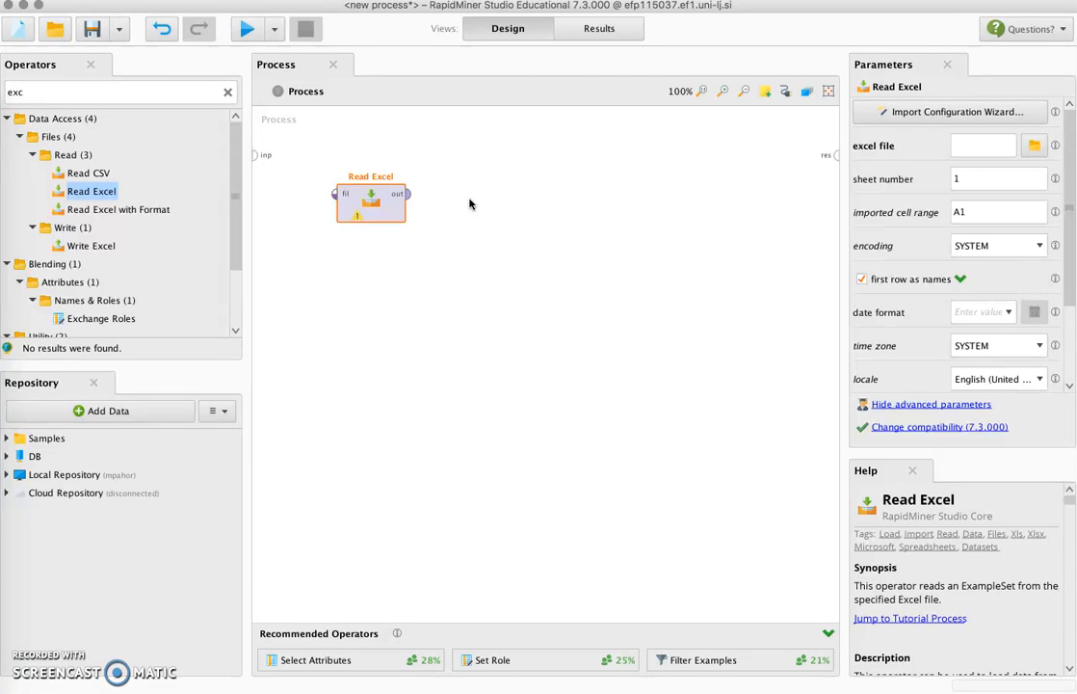
# Start the import configuration wizard for Read Excel and browse to the Pedagosko folder inside Dropbox
pyautogui.click(880, 112)
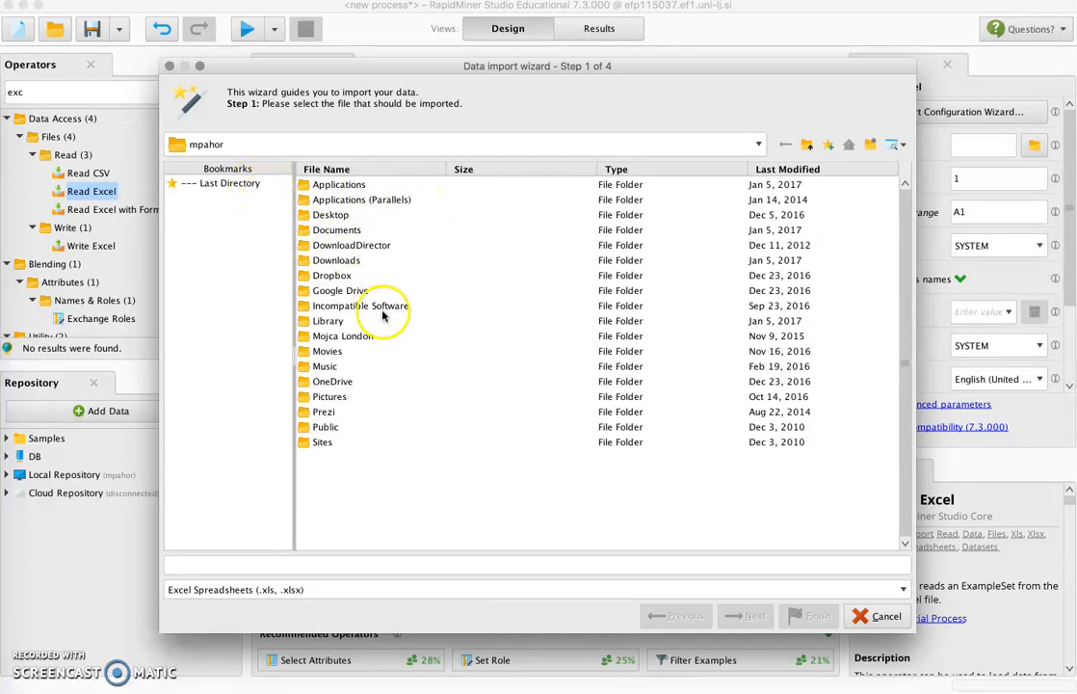
pyautogui.doubleClick(337, 279)
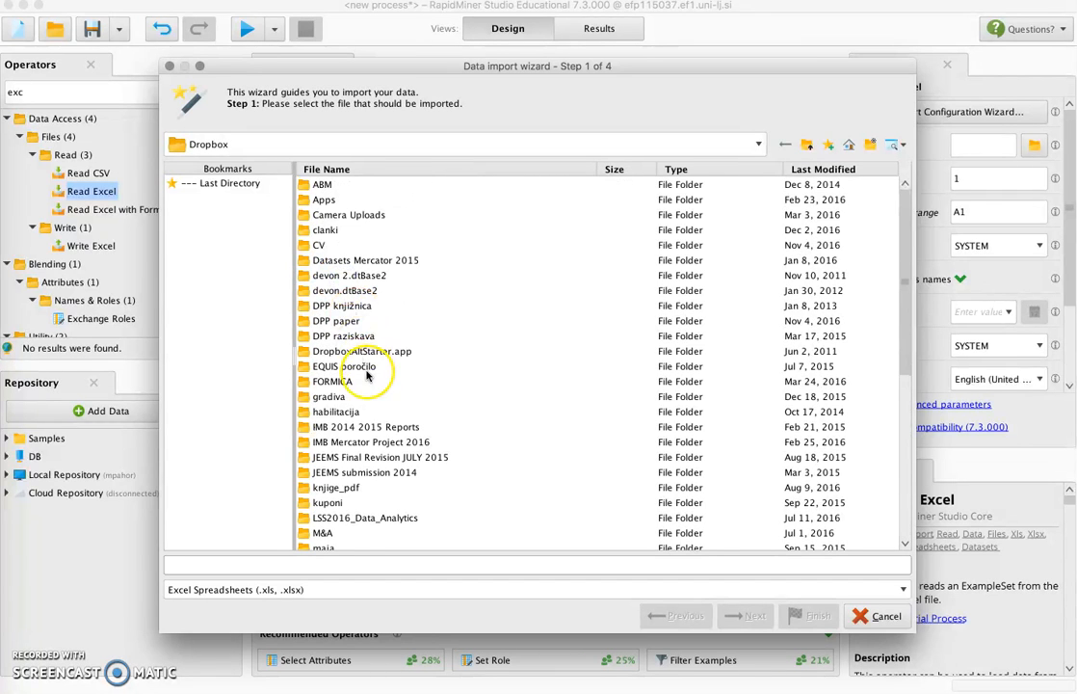
pyautogui.scroll(-4, 361, 361)
pyautogui.scroll(-4, 353, 481)
pyautogui.doubleClick(328, 497)
pyautogui.doubleClick(336, 305)
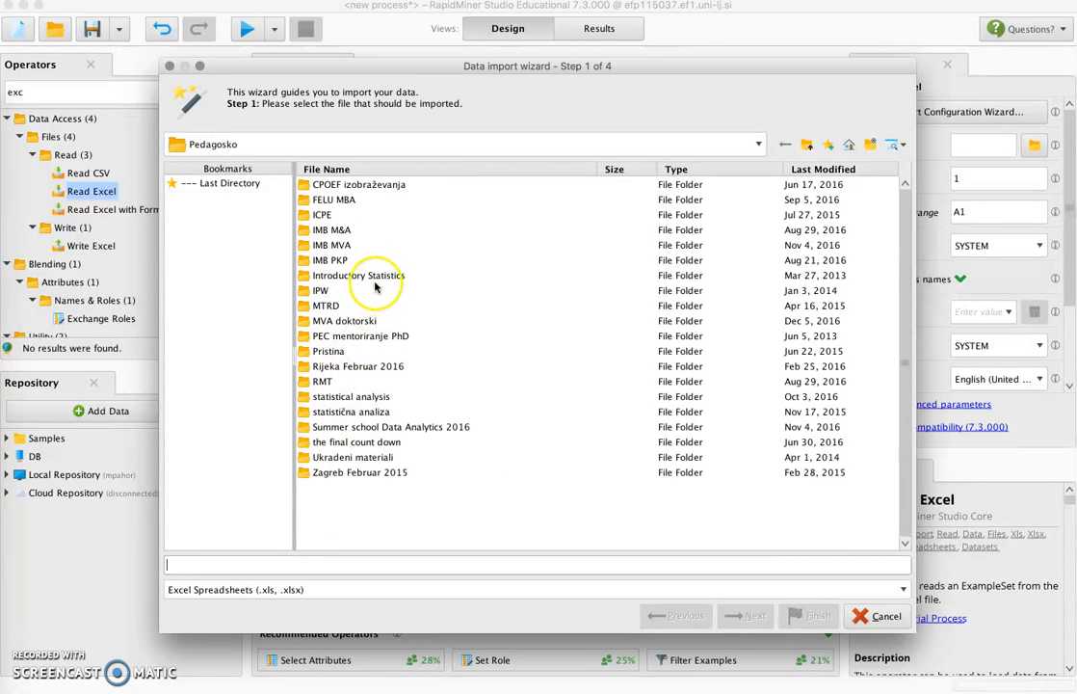
# Choose weather_ljubljana.xls from the IMB2016 folder inside IMB MVA as the import file and proceed to sheet selection
pyautogui.doubleClick(323, 247)
pyautogui.click(330, 232)
pyautogui.doubleClick(331, 232)
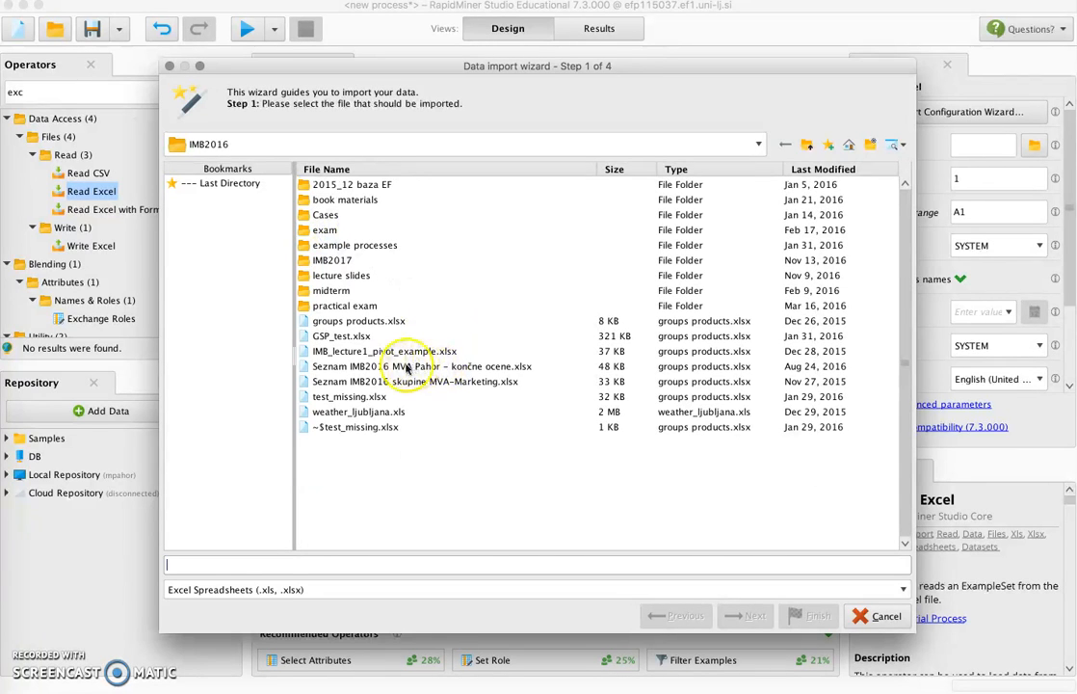
pyautogui.click(372, 413)
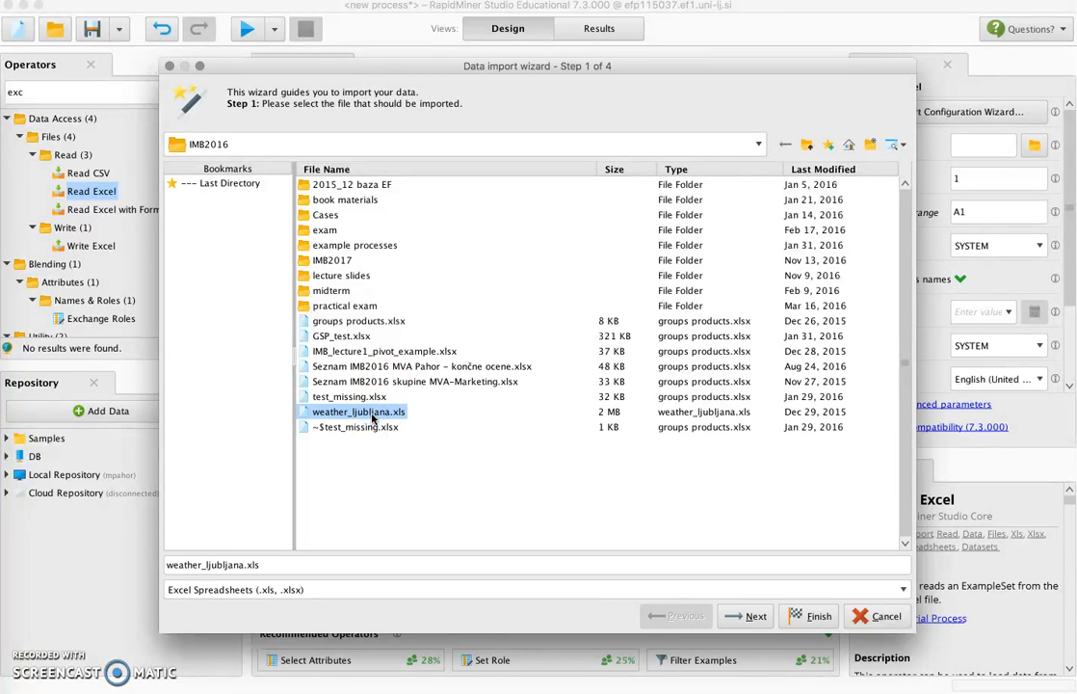
pyautogui.click(472, 484)
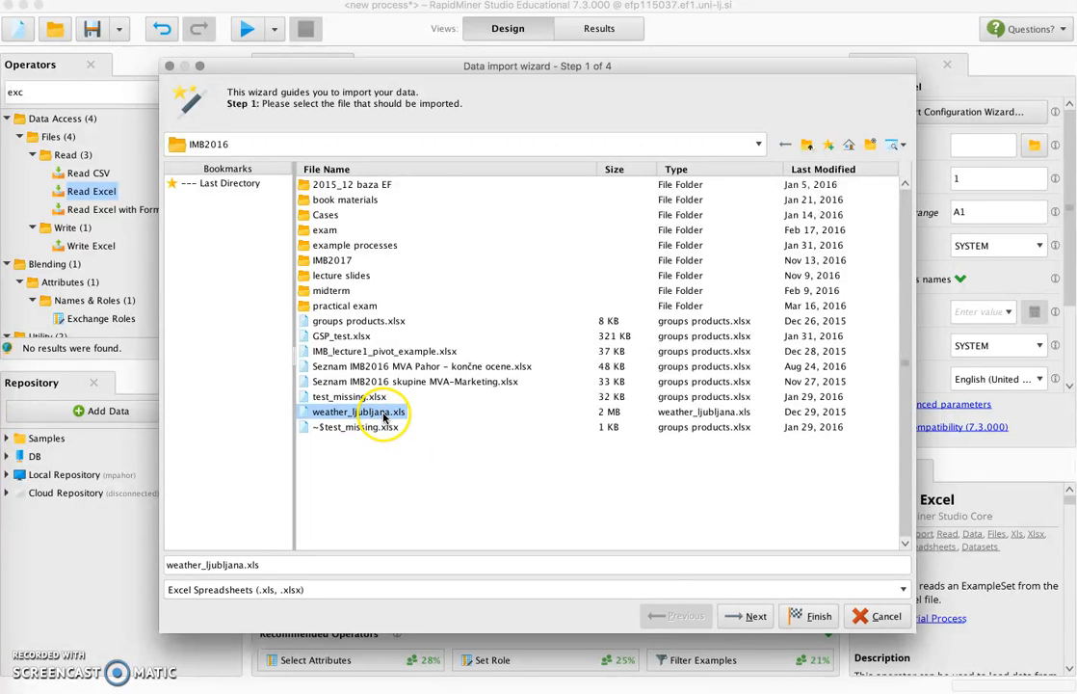
pyautogui.click(747, 616)
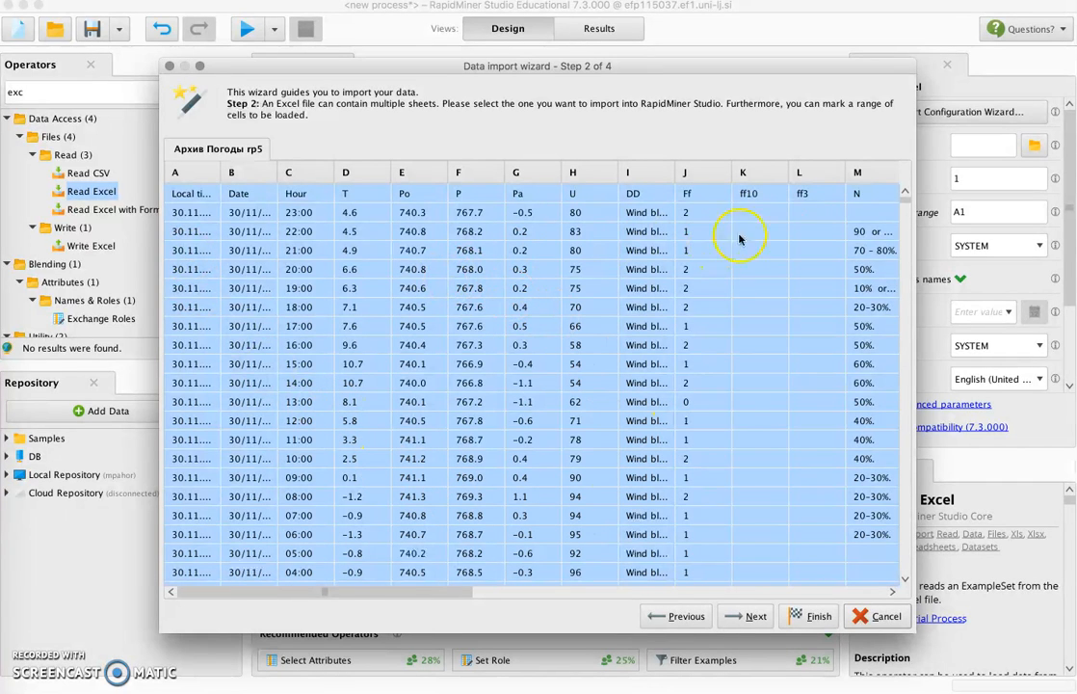
# Restrict the imported range to all rows of columns A through J and accept the first row as the Name annotation
pyautogui.click(183, 173)
pyautogui.click(243, 210)
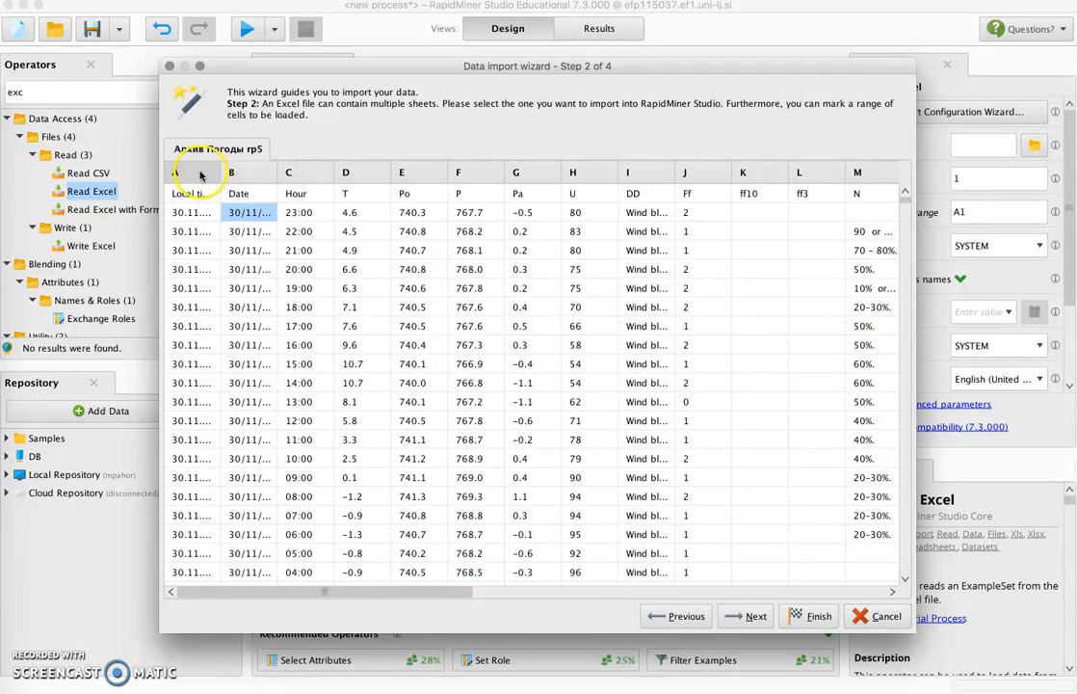
pyautogui.click(189, 192)
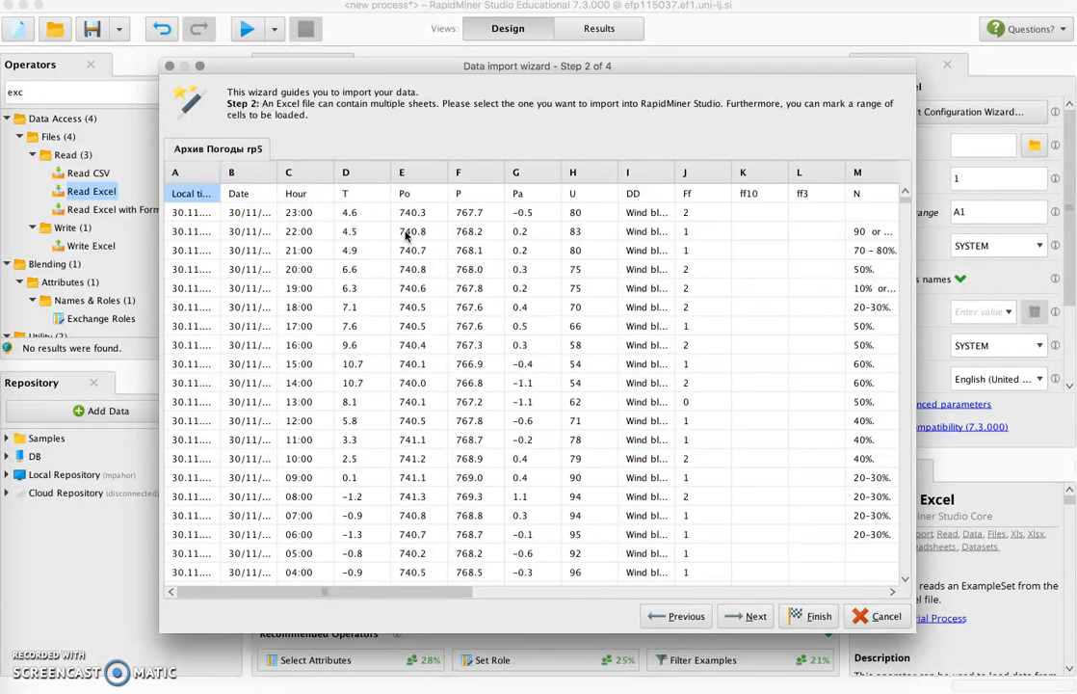
pyautogui.click(632, 192)
pyautogui.moveTo(193, 193); pyautogui.dragTo(638, 197)
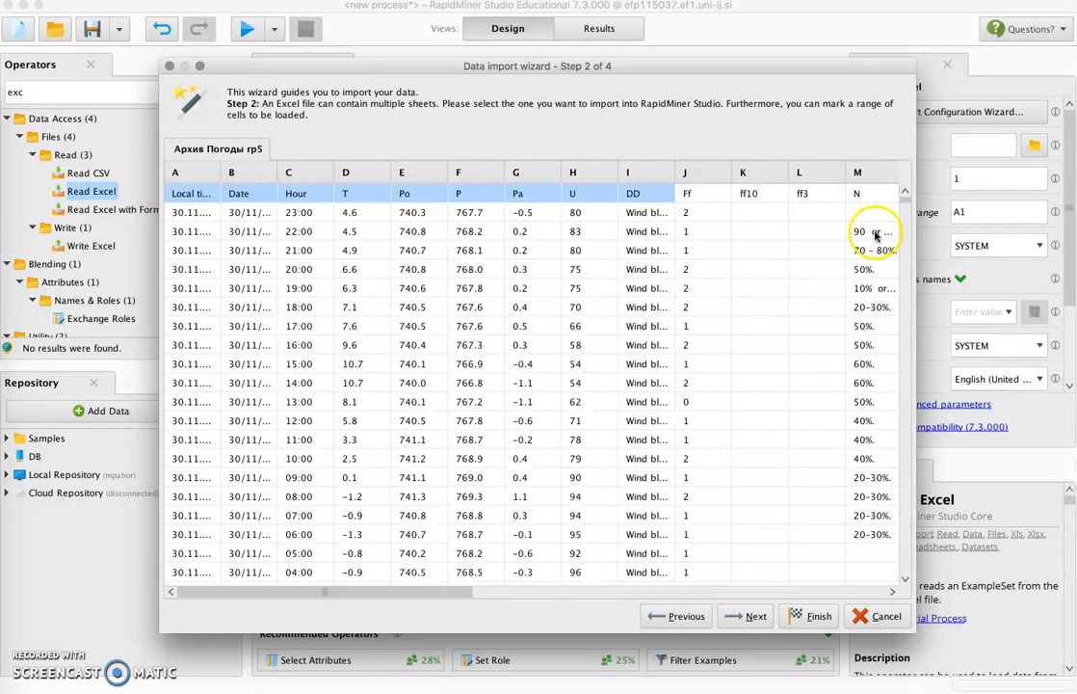
pyautogui.moveTo(907, 201); pyautogui.dragTo(910, 573)
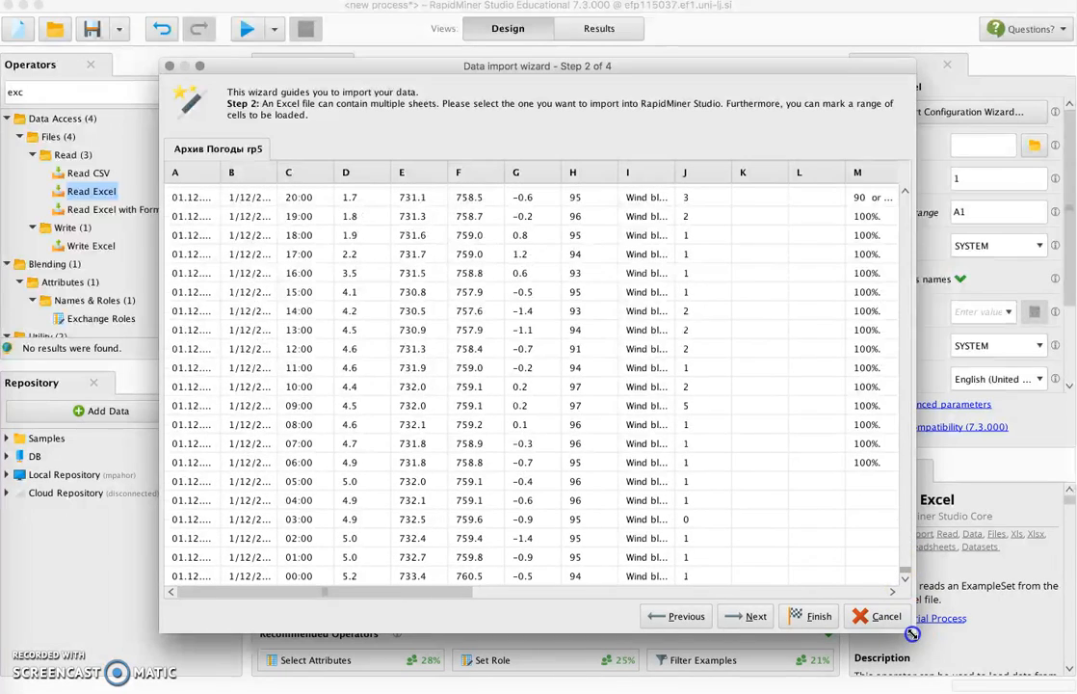
pyautogui.keyDown('shift'); pyautogui.click(690, 571); pyautogui.keyUp('shift')
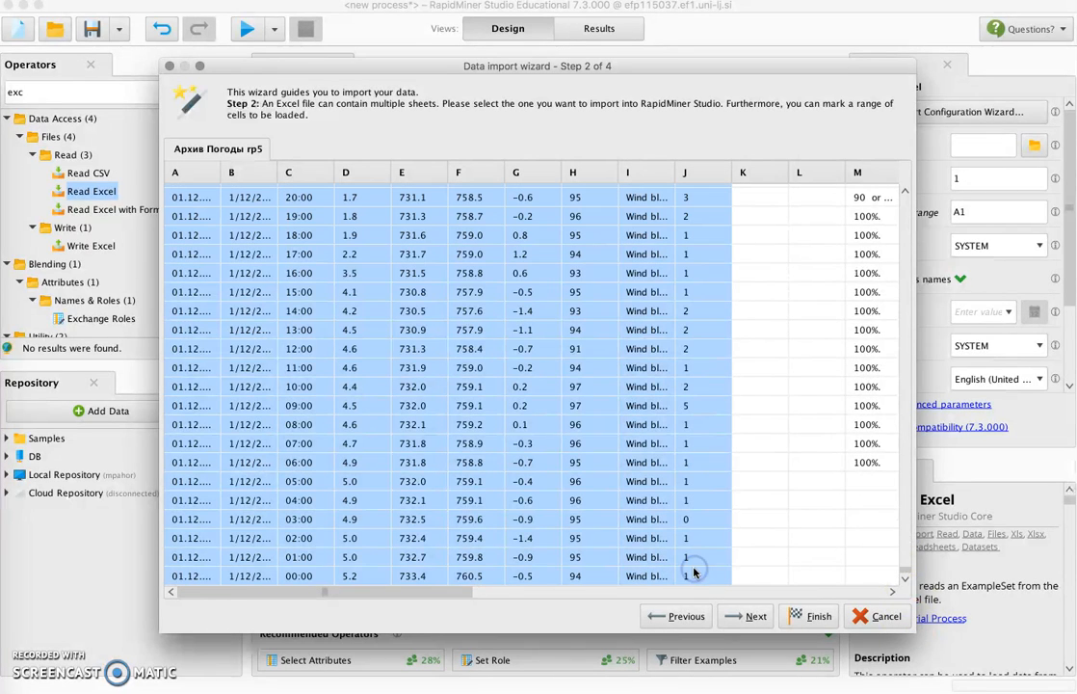
pyautogui.moveTo(898, 570); pyautogui.dragTo(904, 167)
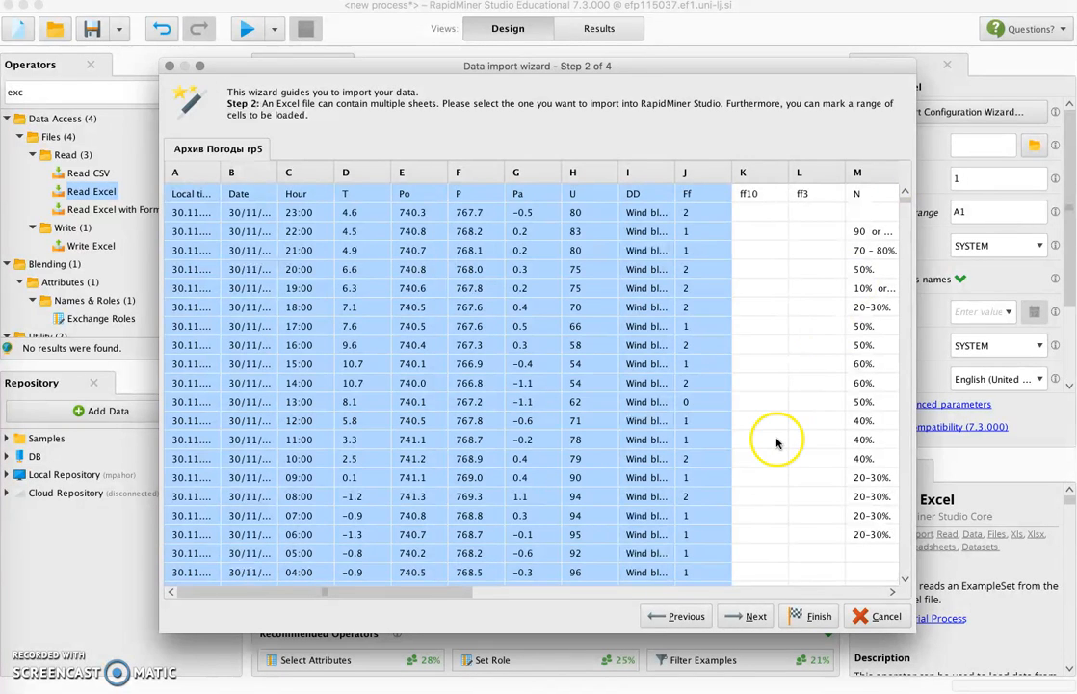
pyautogui.click(747, 617)
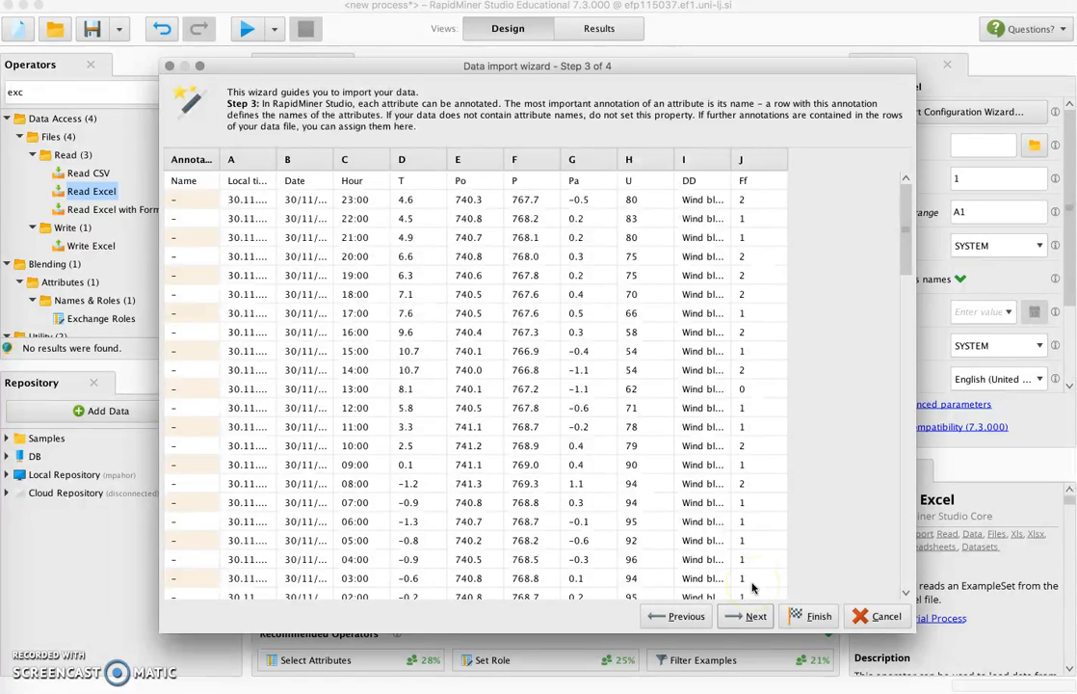
pyautogui.click(757, 618)
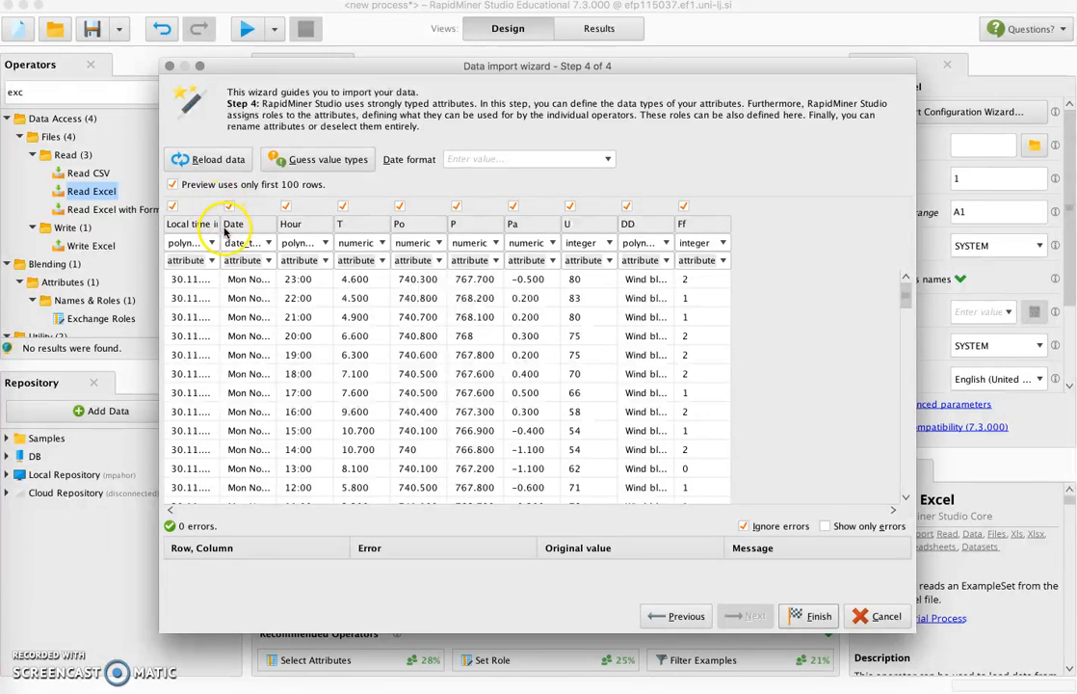
# Widen the first preview columns to show full values and exclude the Date and Hour attributes from the import
pyautogui.moveTo(221, 224); pyautogui.dragTo(281, 224)
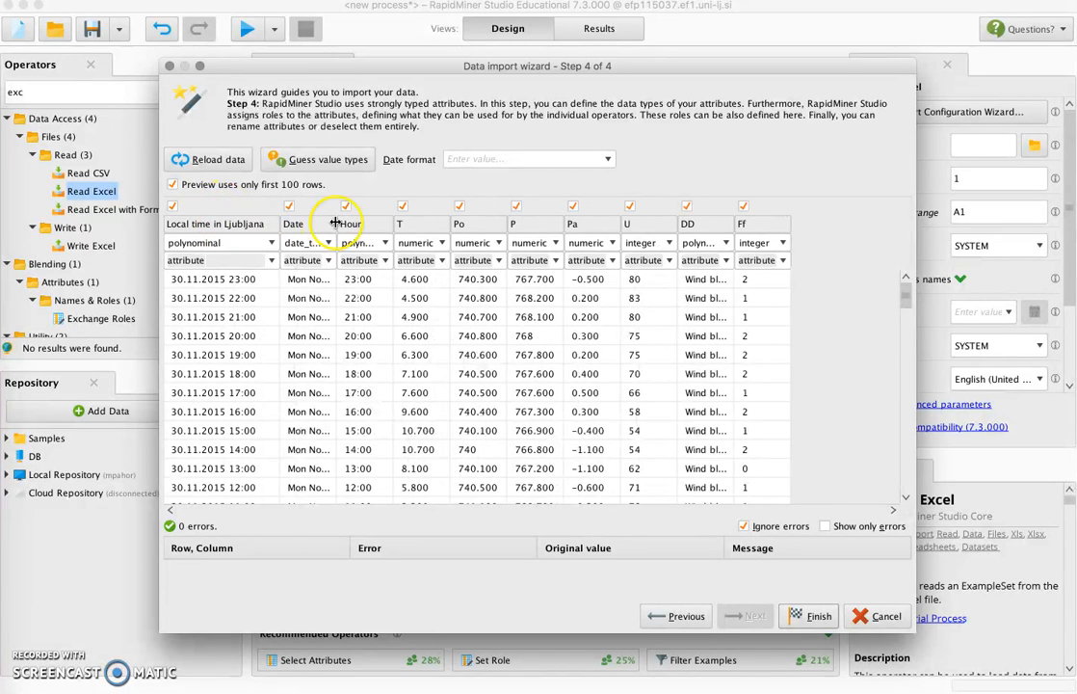
pyautogui.moveTo(344, 218); pyautogui.dragTo(564, 223)
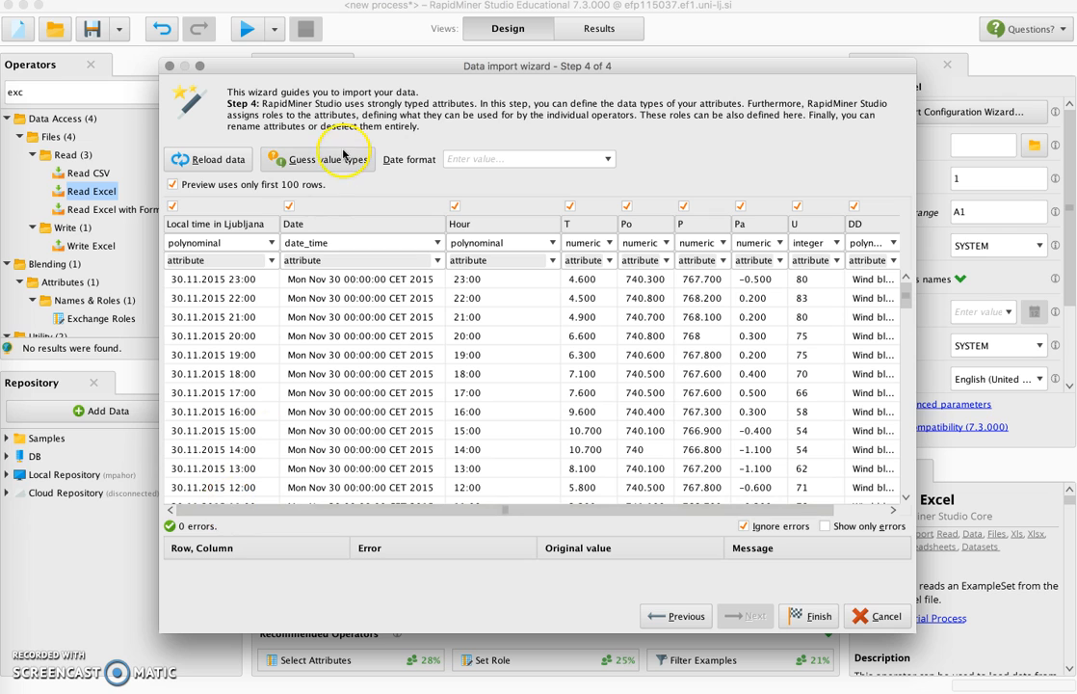
pyautogui.click(289, 205)
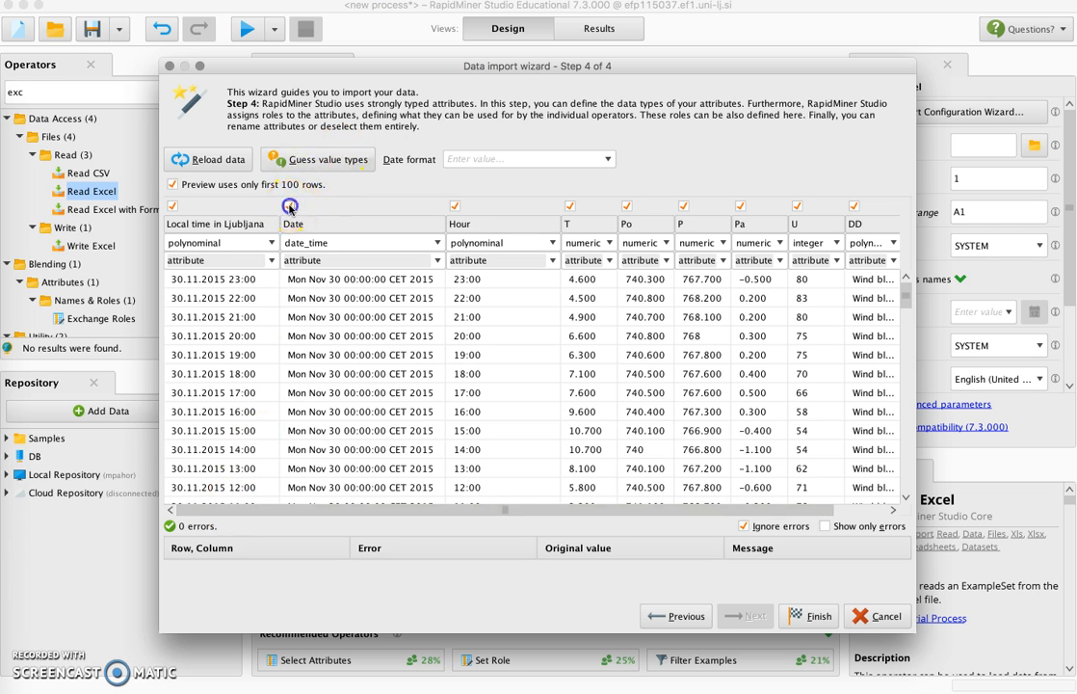
pyautogui.click(455, 206)
# Set the Local time in Ljubljana attribute's type to date and enter DD.MM.YYYY hh:mm as the date format
pyautogui.click(274, 244)
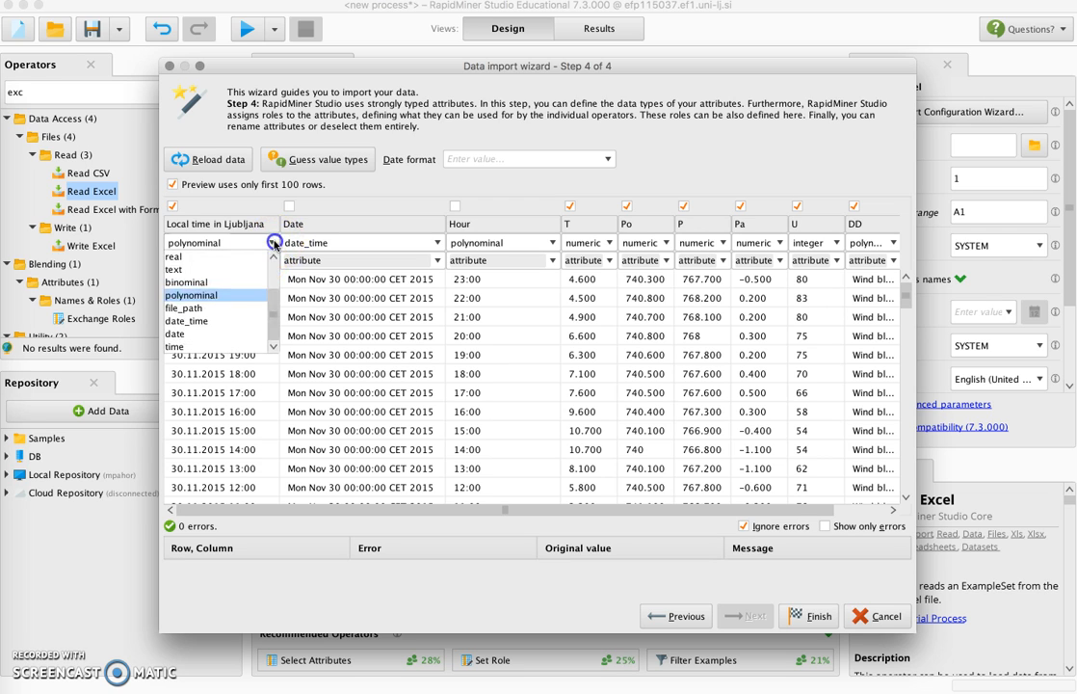
pyautogui.click(241, 335)
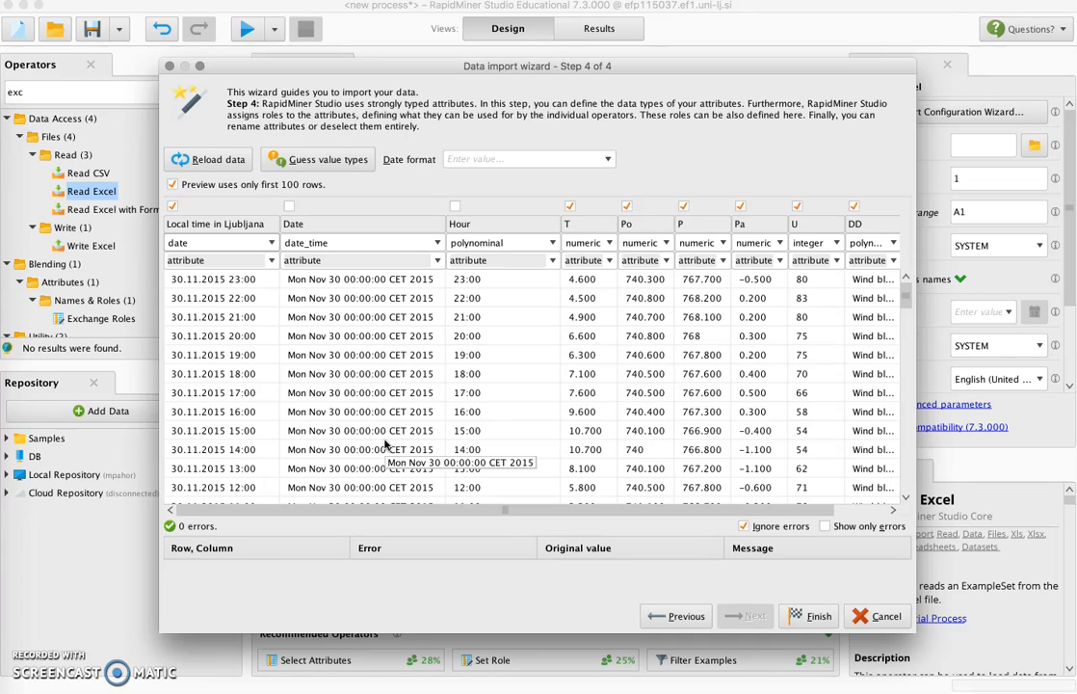
pyautogui.click(609, 159)
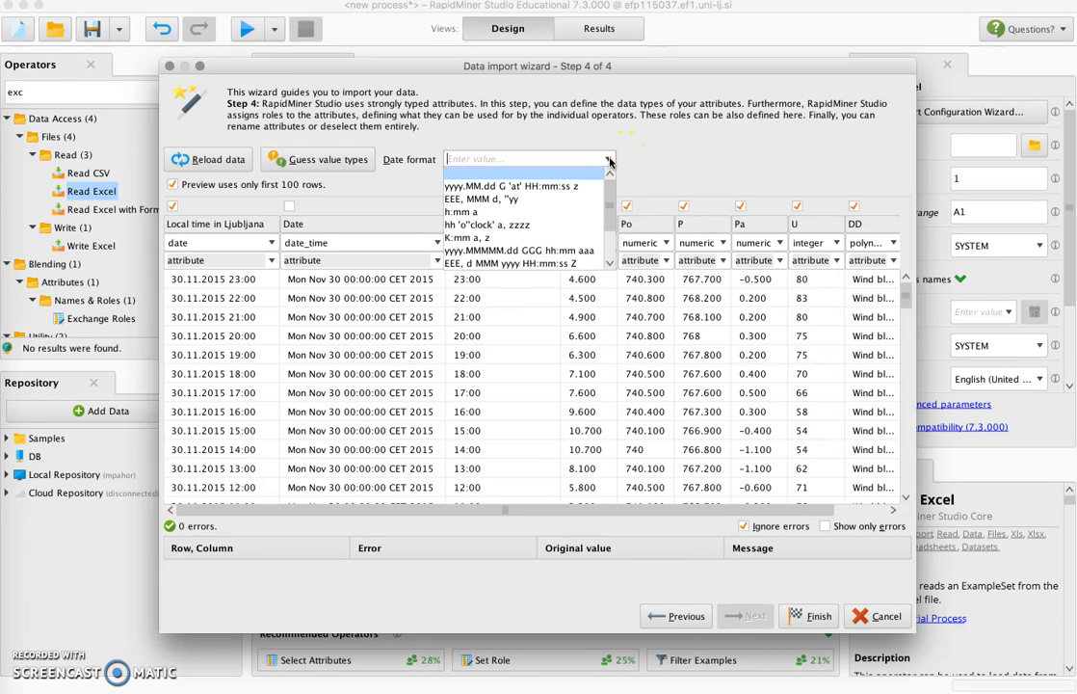
pyautogui.moveTo(609, 188); pyautogui.dragTo(624, 169)
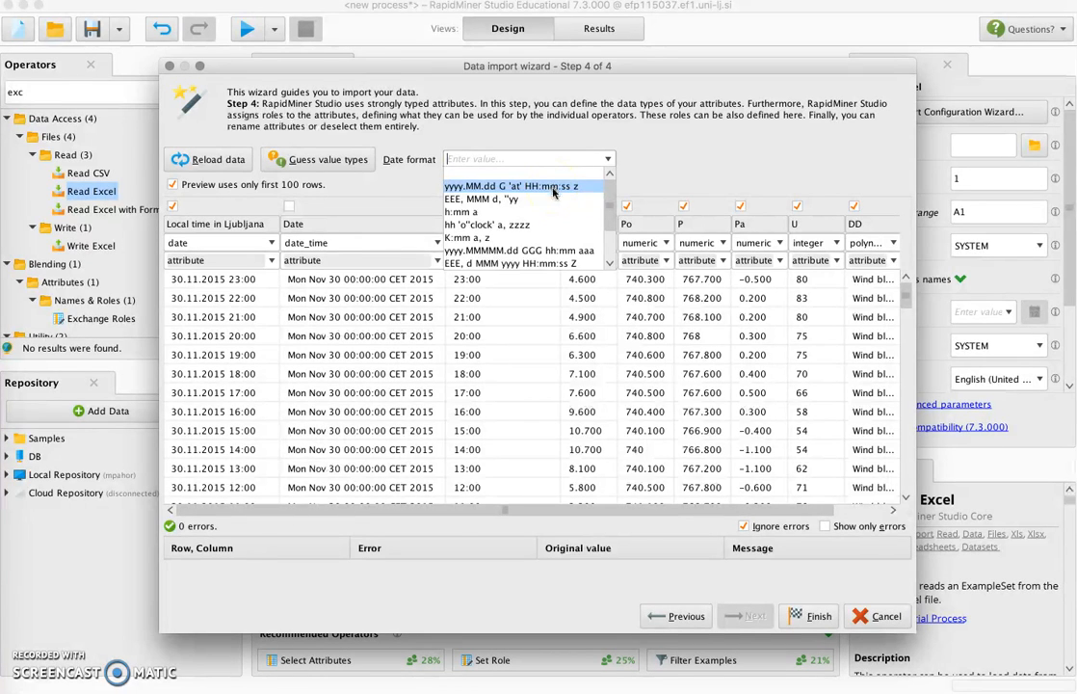
pyautogui.click(581, 159)
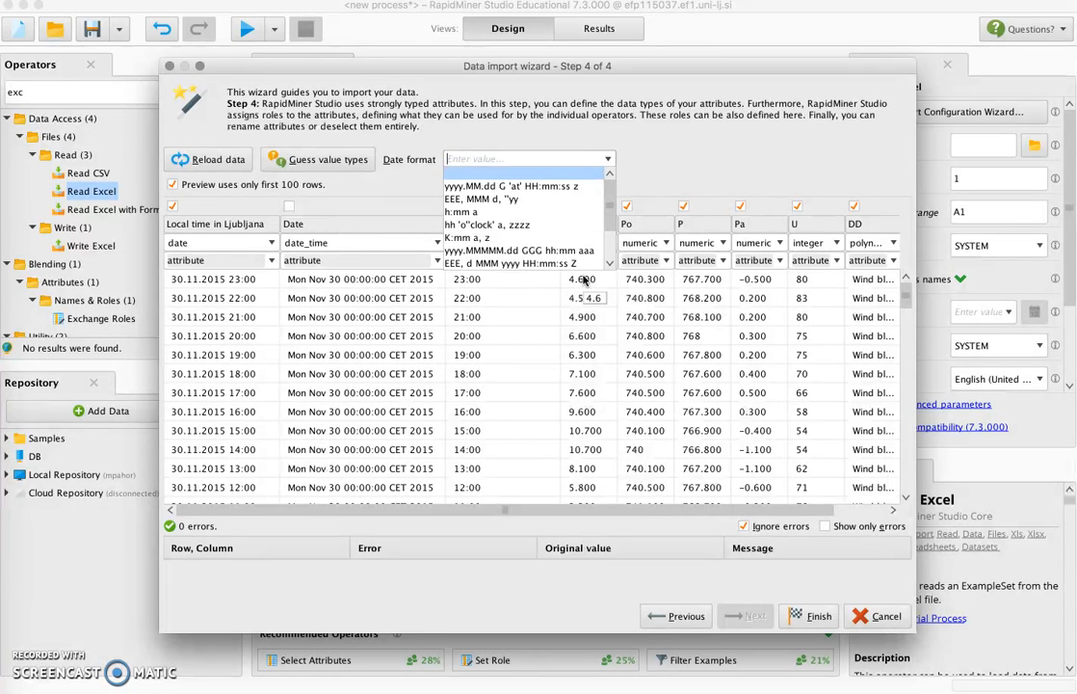
pyautogui.write('DD.MM.YYYY hh:mm')
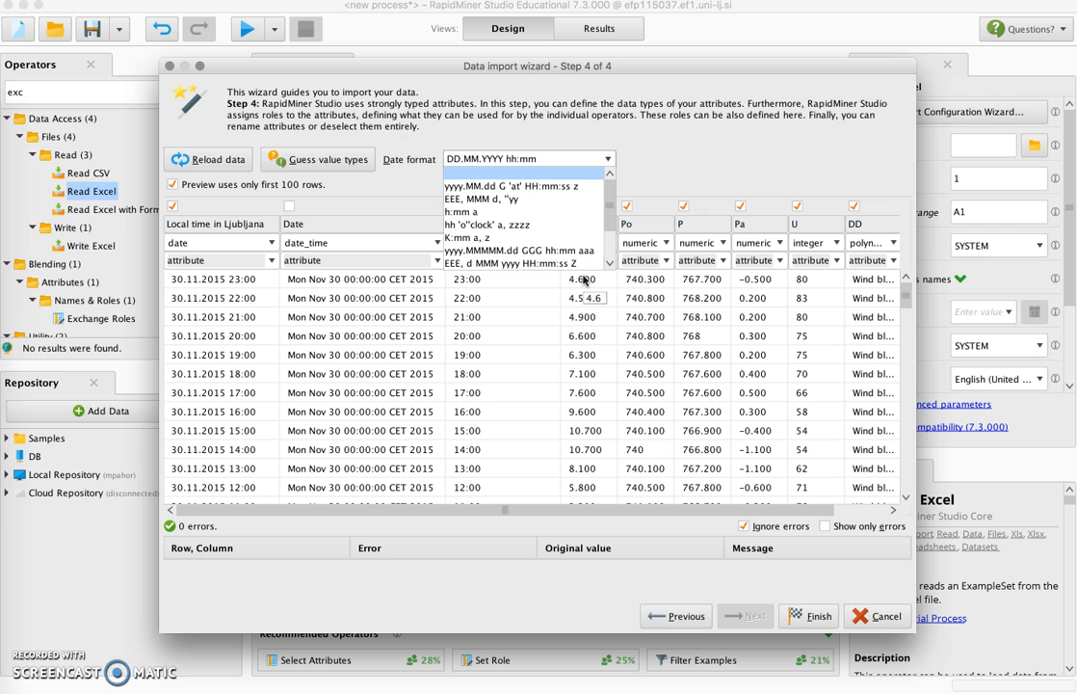
pyautogui.press('Return')
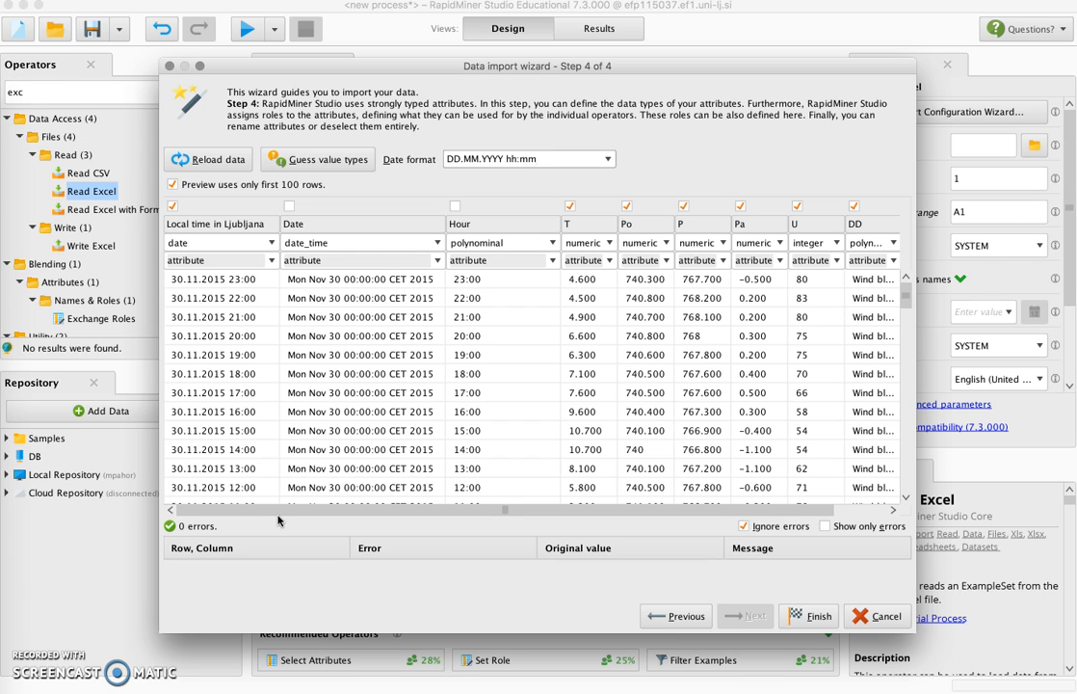
# Change the Local time in Ljubljana attribute's type to date_time and give it the id role
pyautogui.click(270, 242)
pyautogui.click(250, 318)
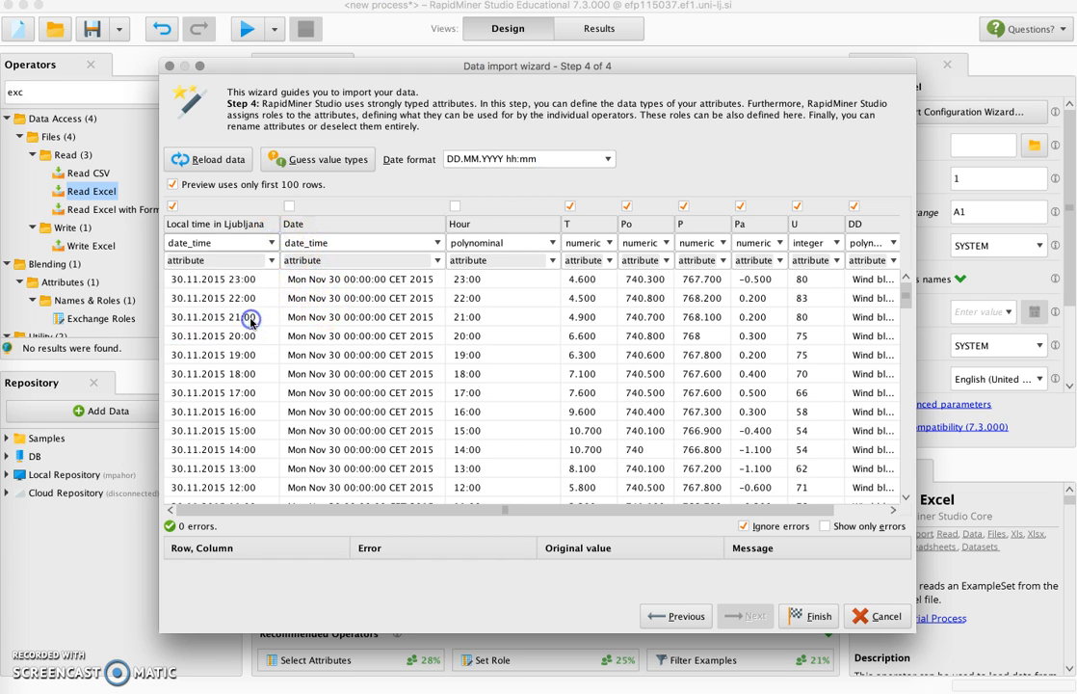
pyautogui.click(268, 260)
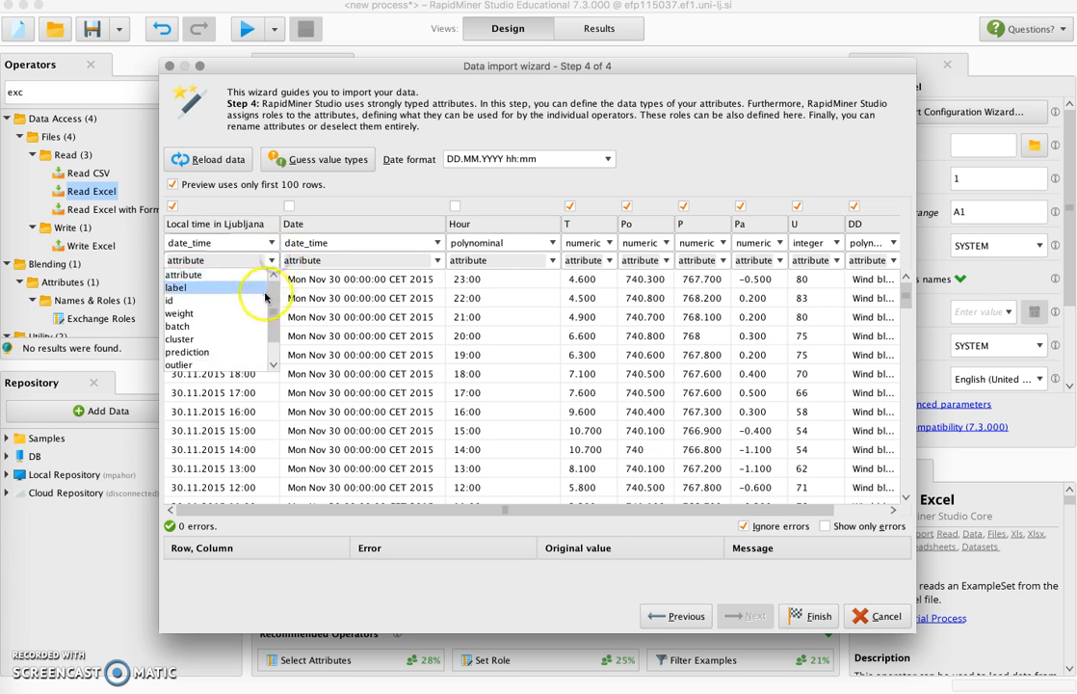
pyautogui.click(262, 300)
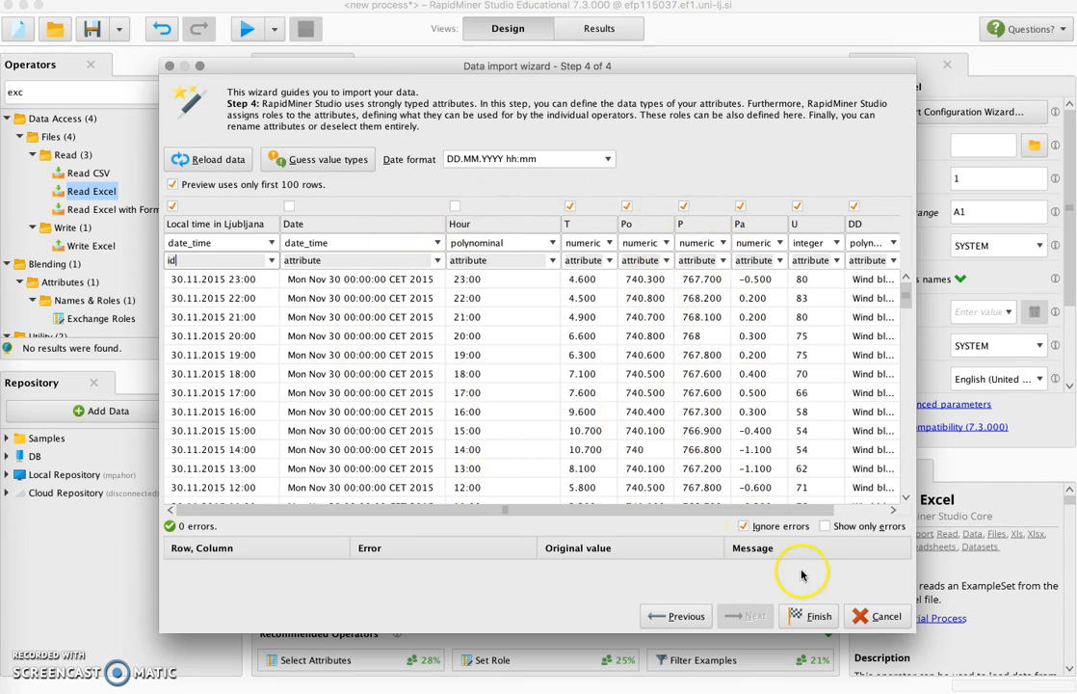
# Finish the import configuration and connect the Read Excel output to the process result
pyautogui.click(816, 621)
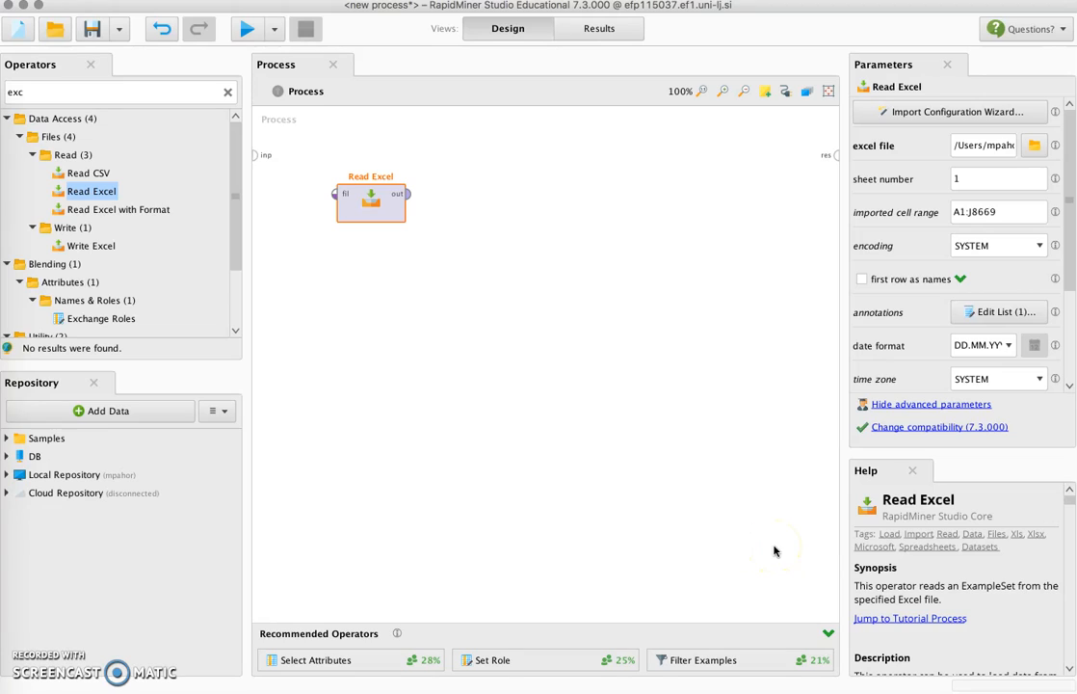
pyautogui.click(785, 93)
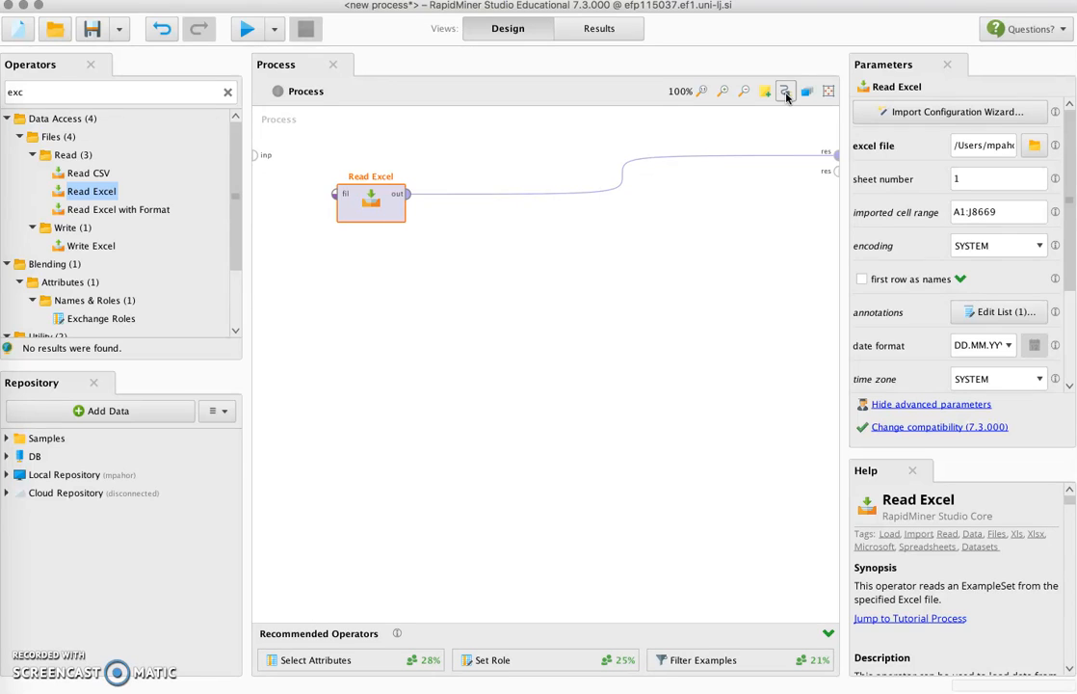
# Run the process and widen the Local time in Ljubljana column in the results to show its full values
pyautogui.click(246, 29)
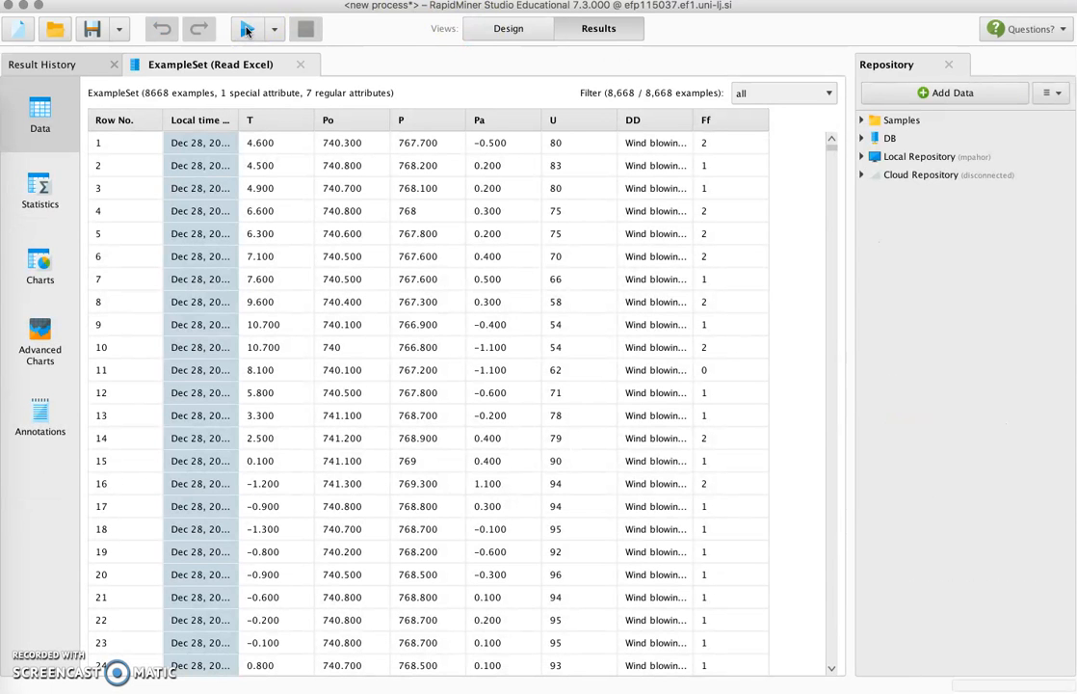
pyautogui.moveTo(239, 118); pyautogui.dragTo(371, 123)
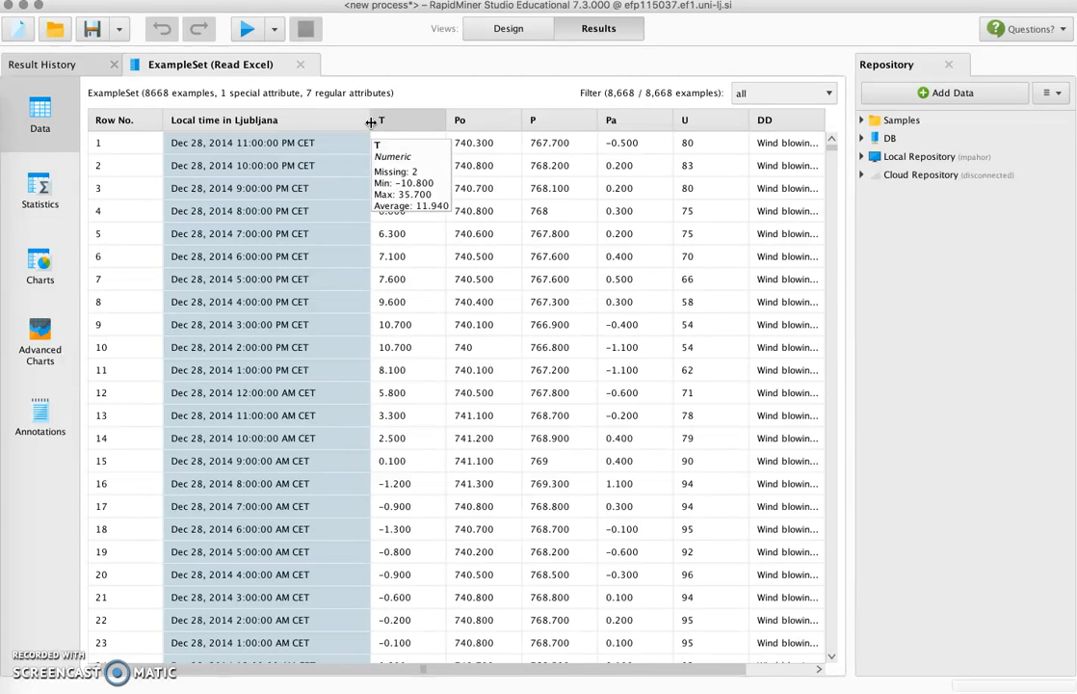
# Return to the process design, find the Store operator and insert it between Read Excel and the process result
pyautogui.click(506, 28)
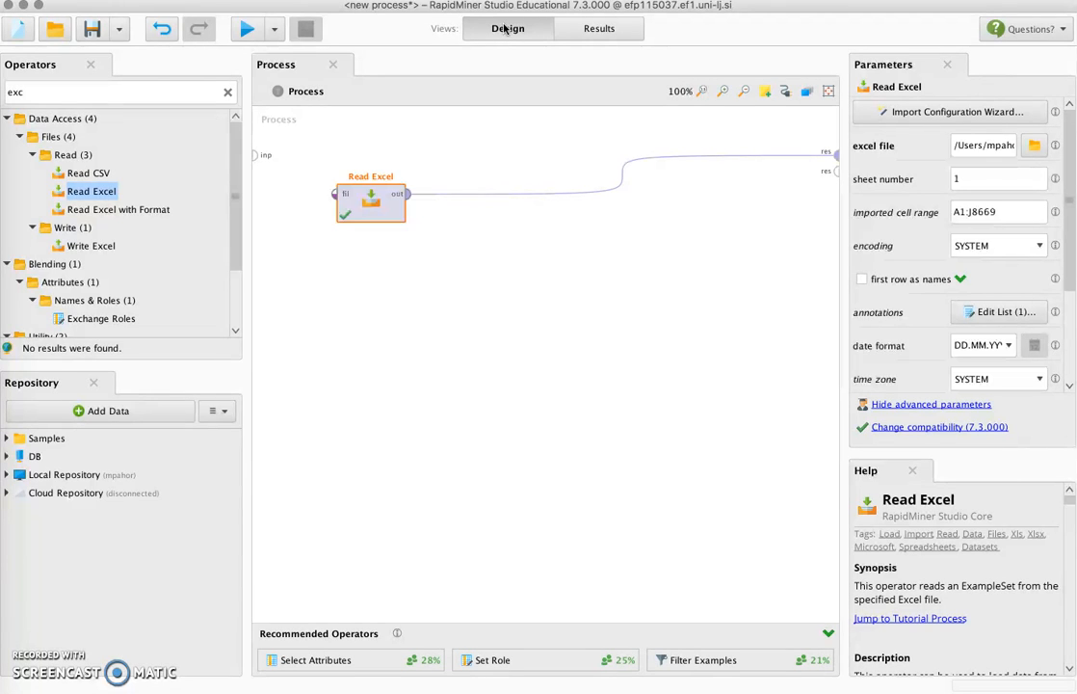
pyautogui.click(160, 95)
pyautogui.doubleClick(160, 94)
pyautogui.write('s')
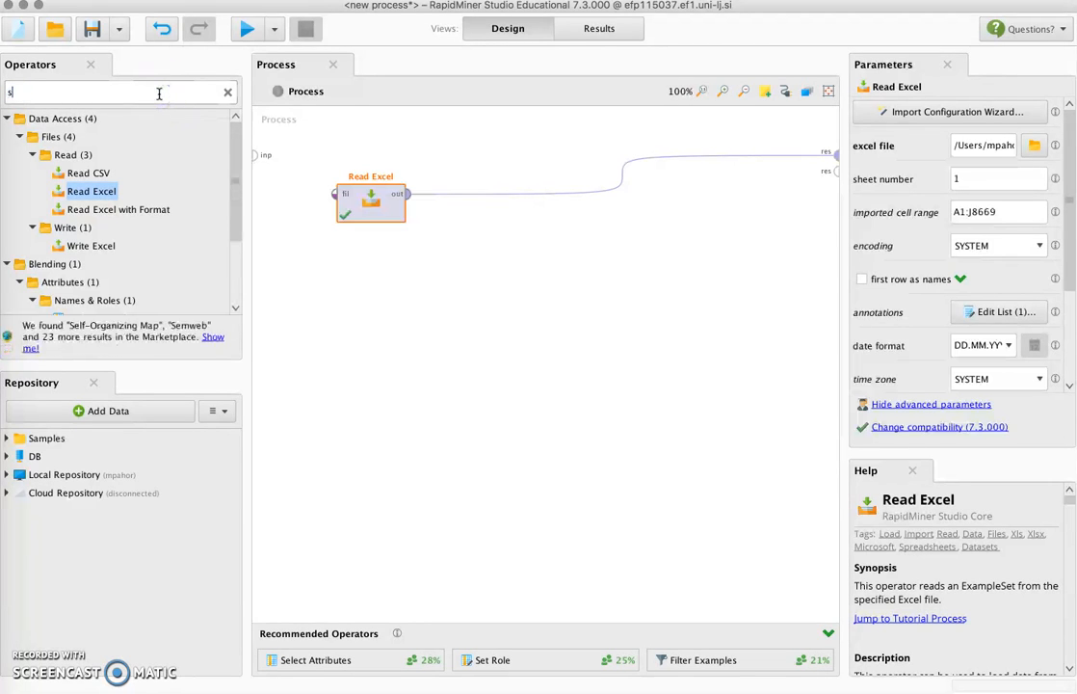
pyautogui.write('tore')
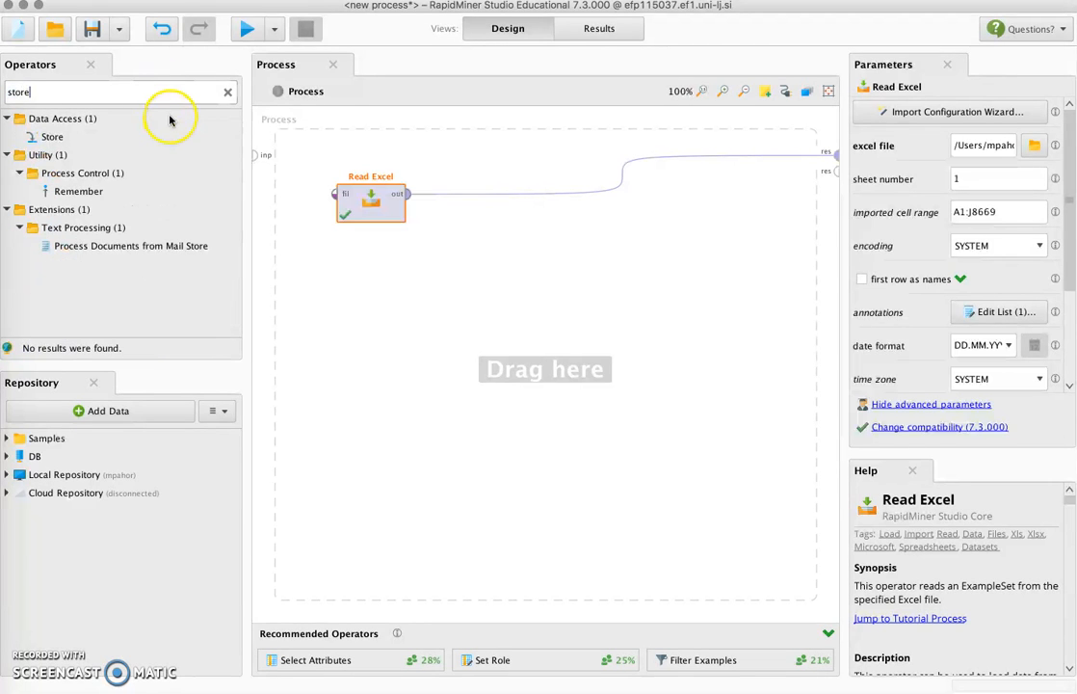
pyautogui.click(47, 139)
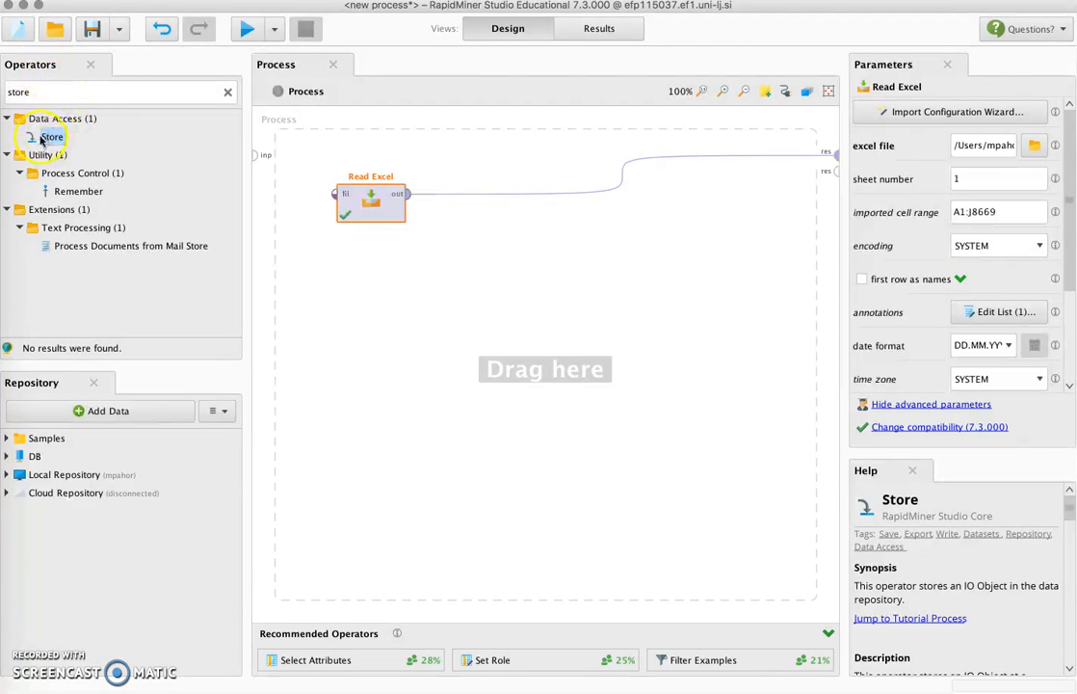
pyautogui.moveTo(517, 185); pyautogui.dragTo(520, 196)
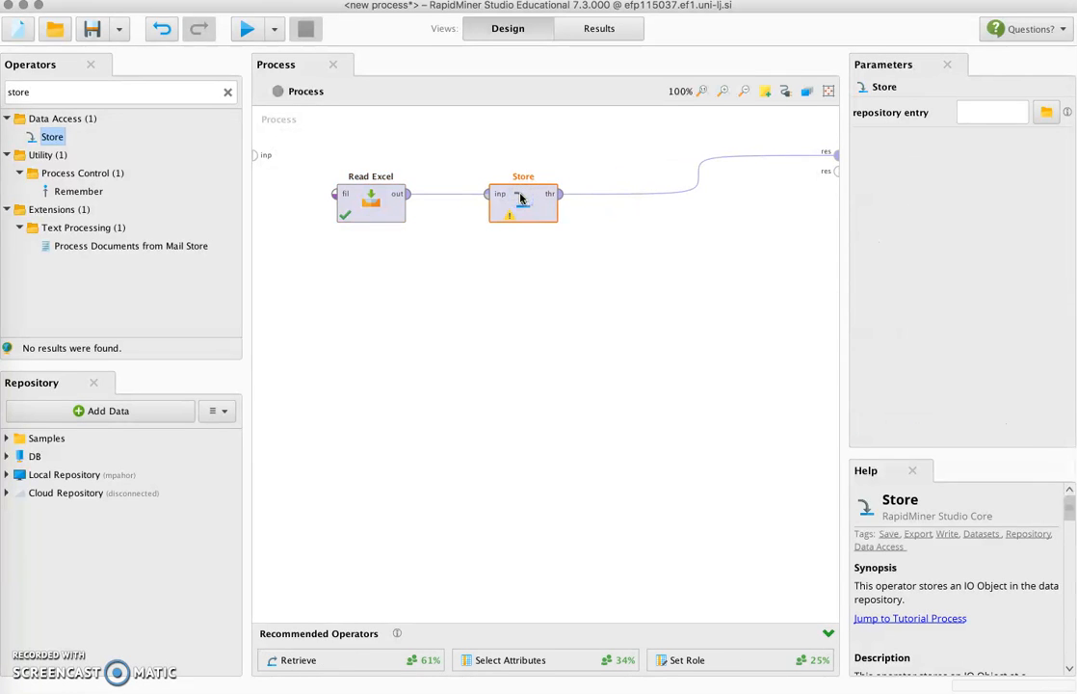
pyautogui.click(614, 272)
# Set the Store operator's repository entry to ljubljana weather in the Local Repository's data folder
pyautogui.click(1043, 114)
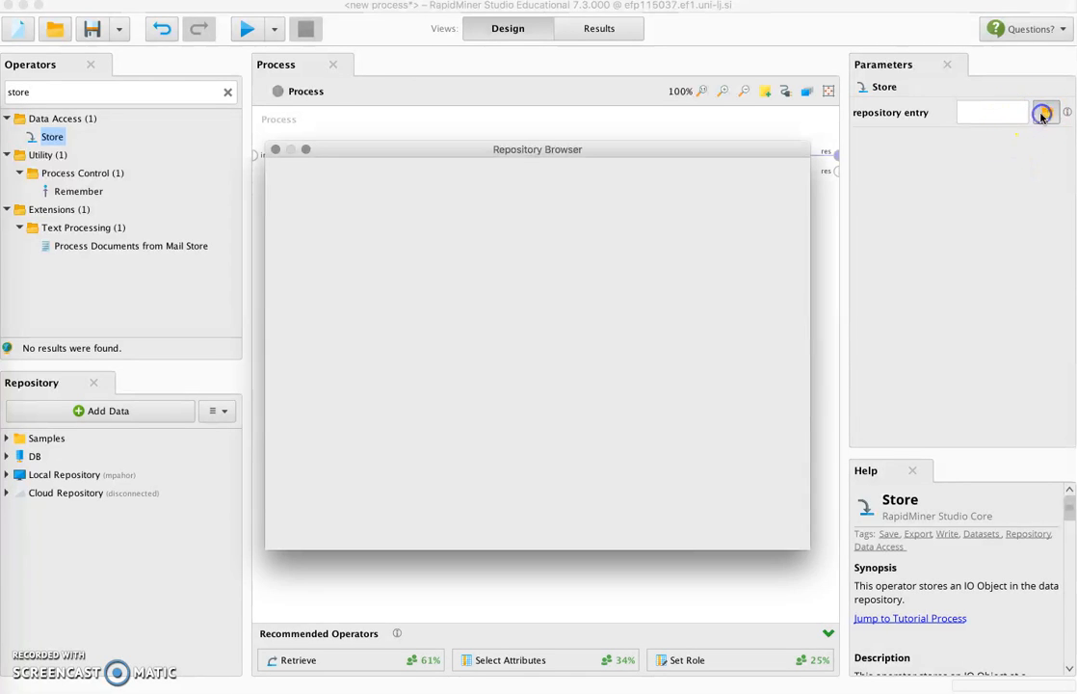
pyautogui.click(276, 225)
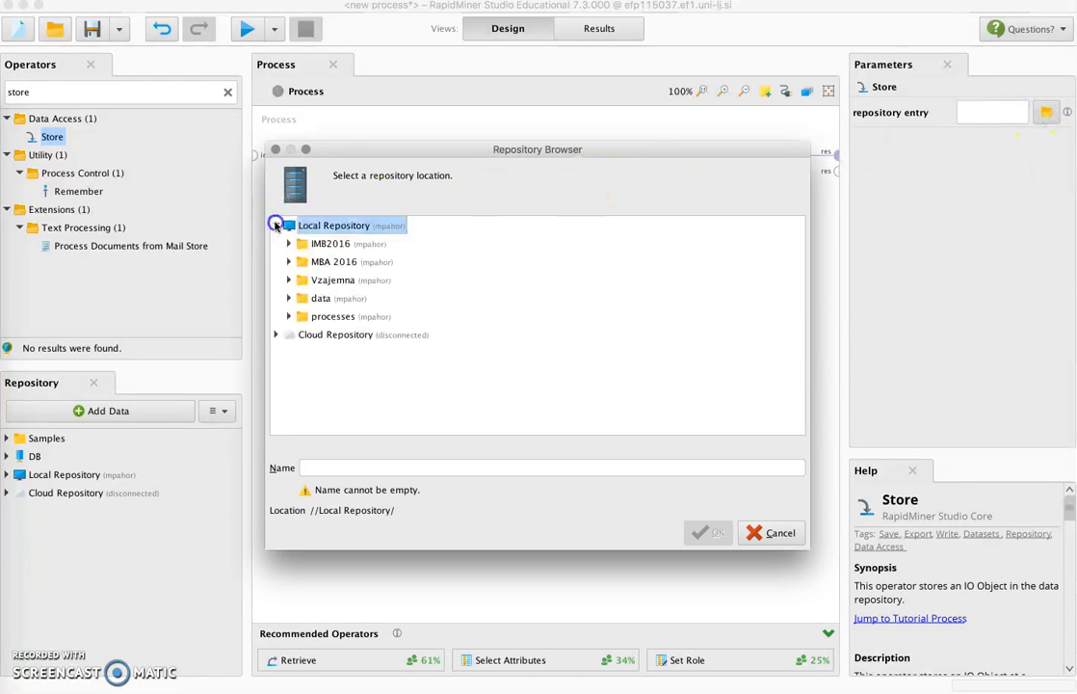
pyautogui.click(314, 301)
pyautogui.click(315, 467)
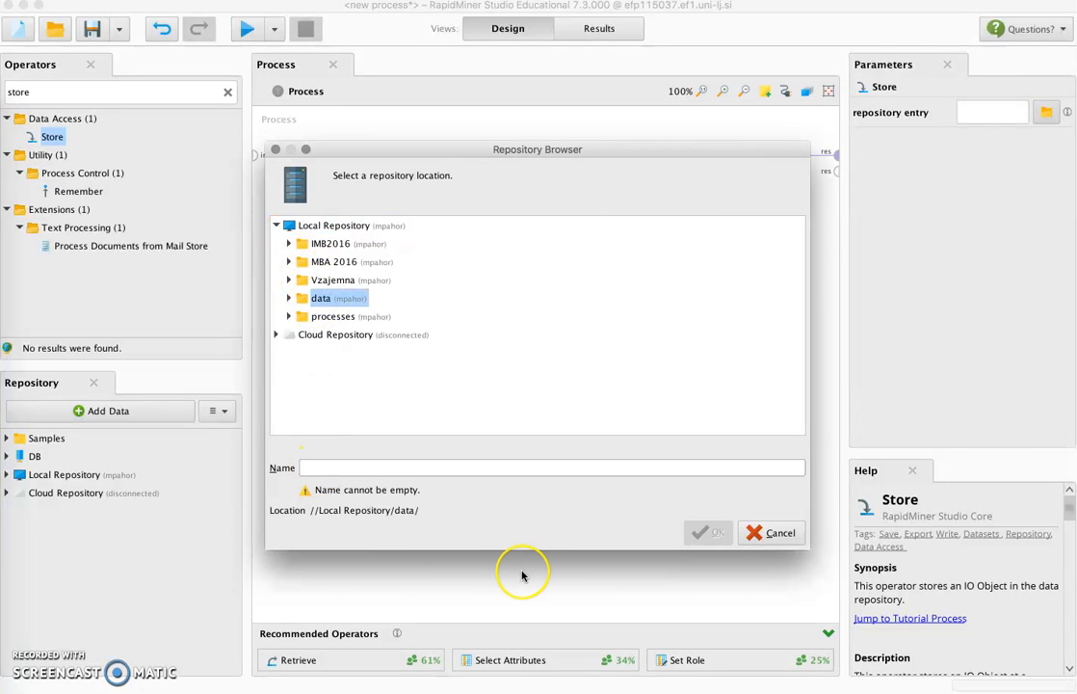
pyautogui.write('la')
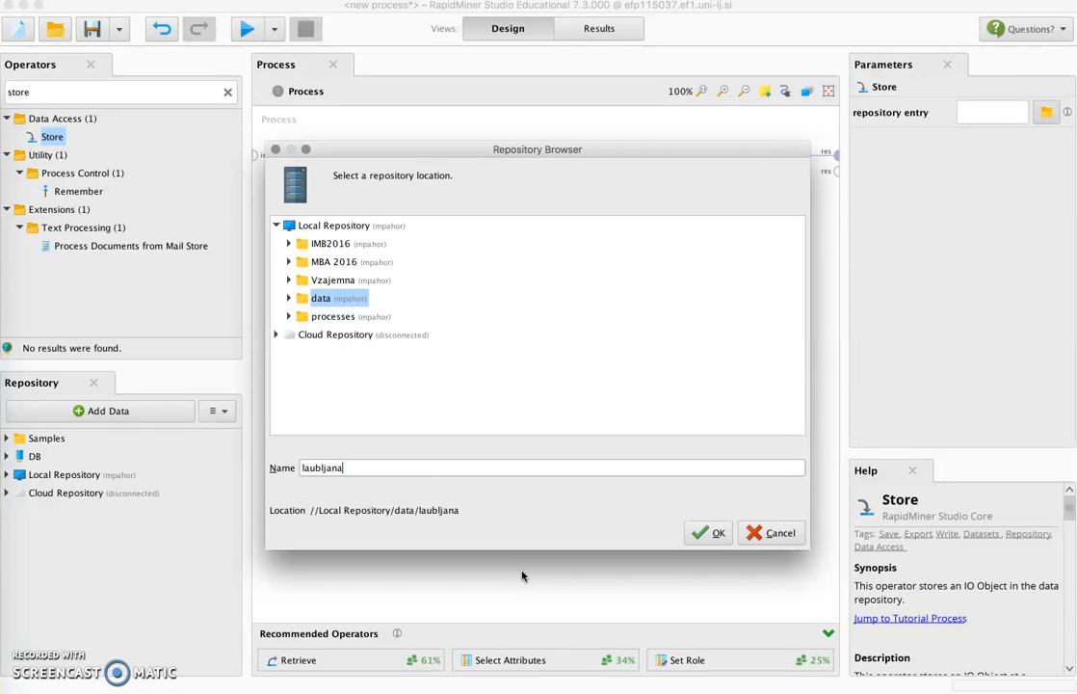
pyautogui.write('ubljana wea')
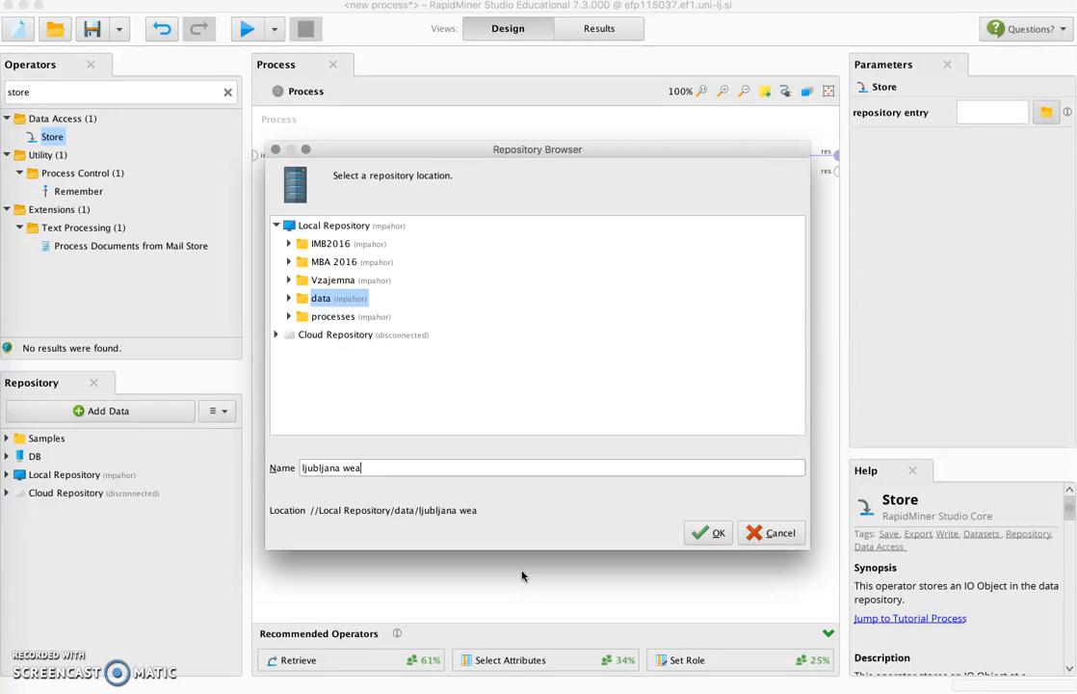
pyautogui.write('ther')
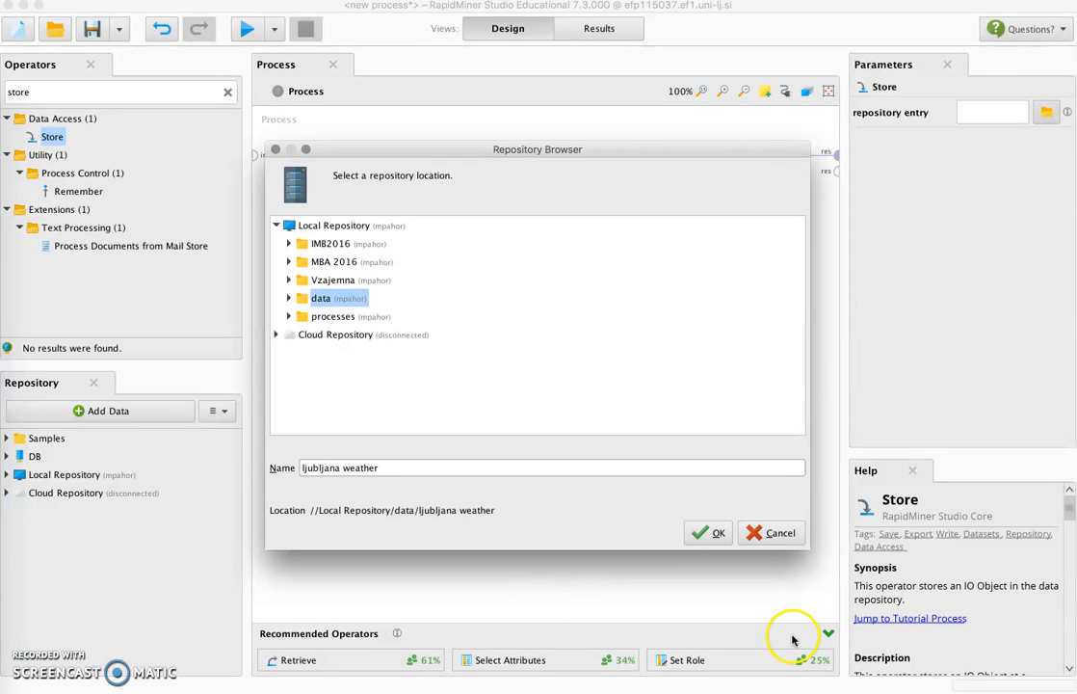
pyautogui.click(712, 536)
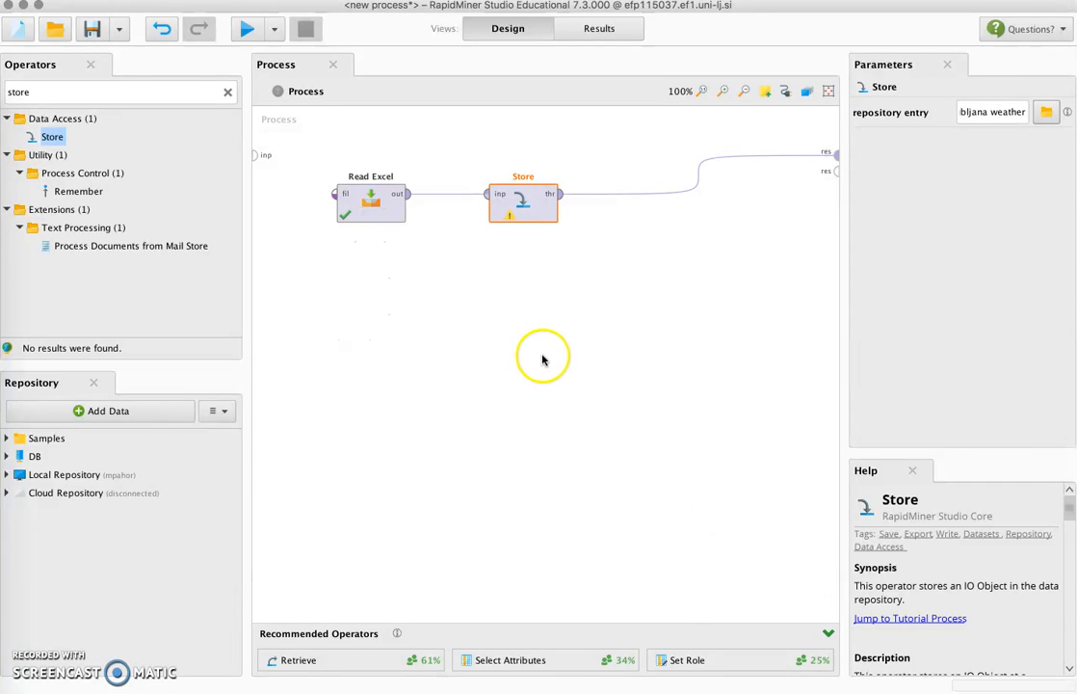
# Run the process to store the data and locate ljubljana weather in the Local Repository's data folder
pyautogui.click(246, 29)
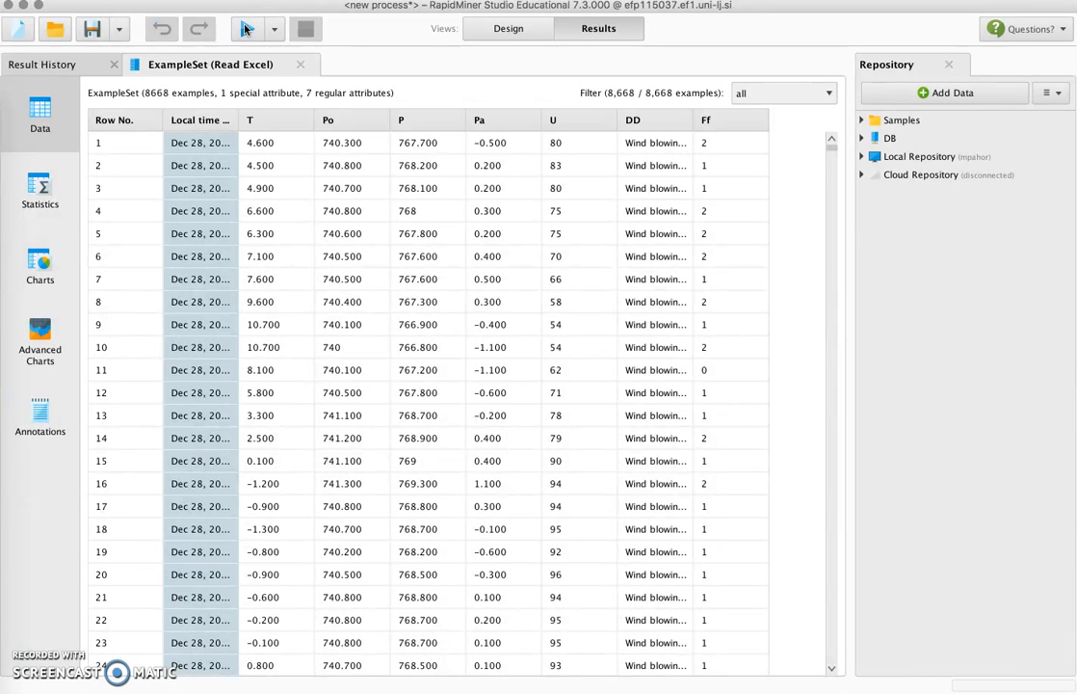
pyautogui.click(508, 29)
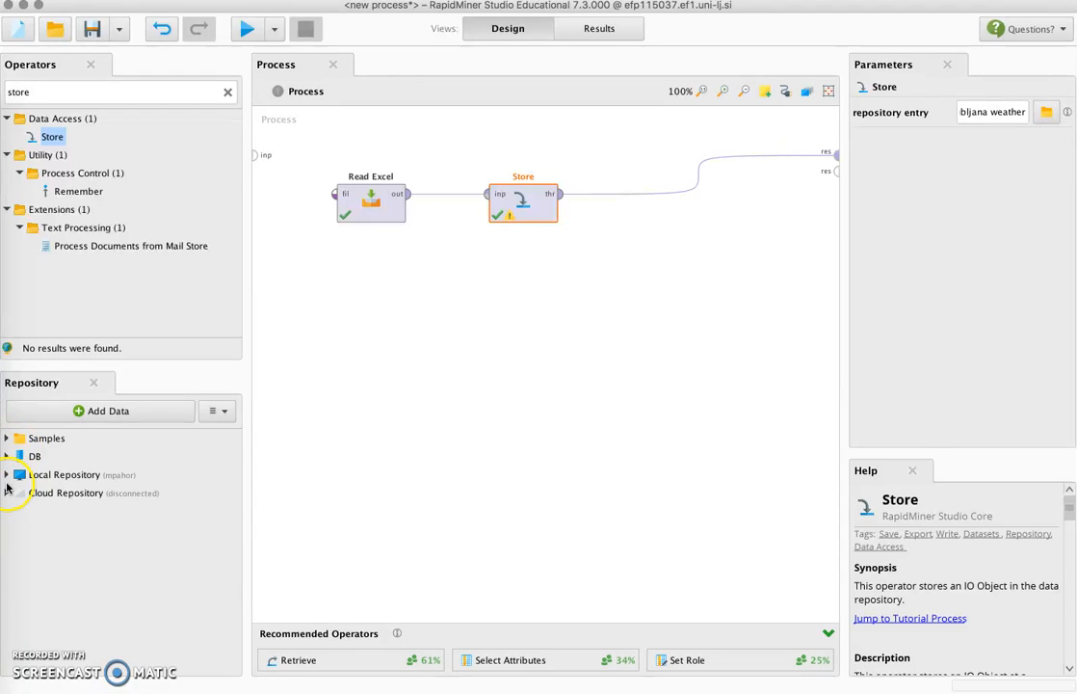
pyautogui.click(6, 474)
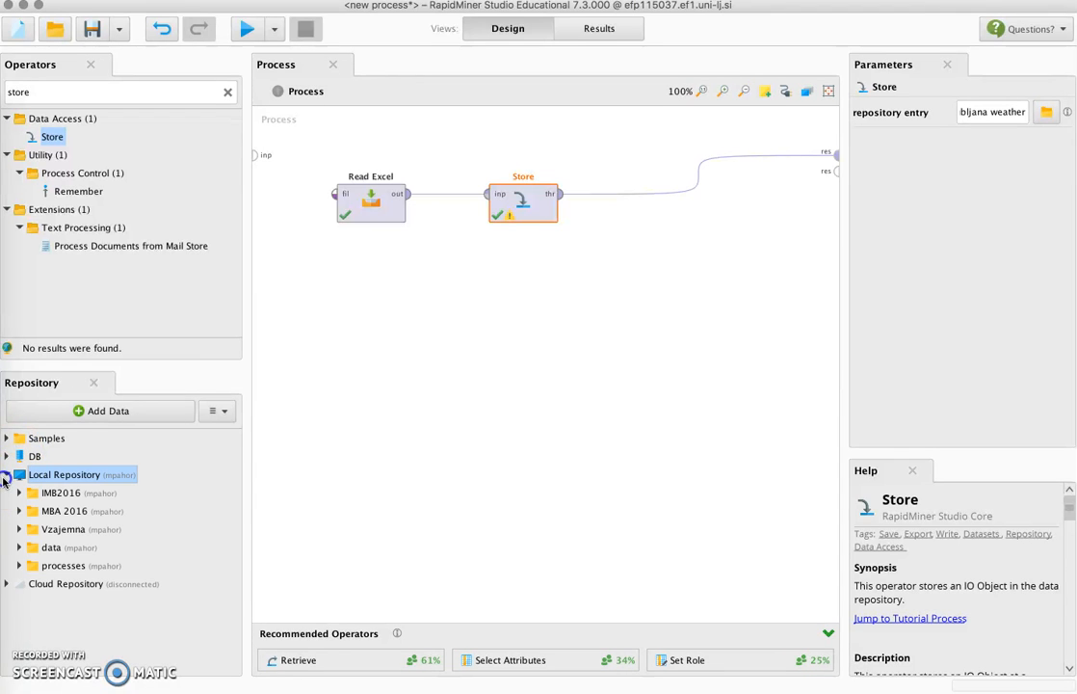
pyautogui.click(16, 548)
pyautogui.scroll(-10, 96, 517)
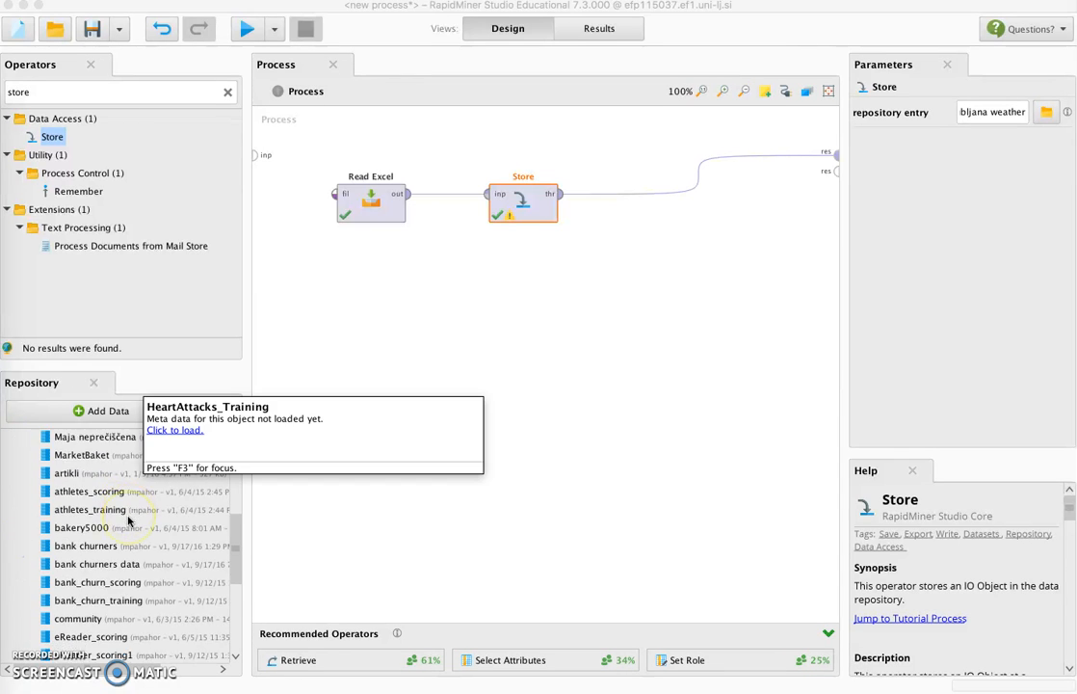
pyautogui.scroll(-1, 130, 521)
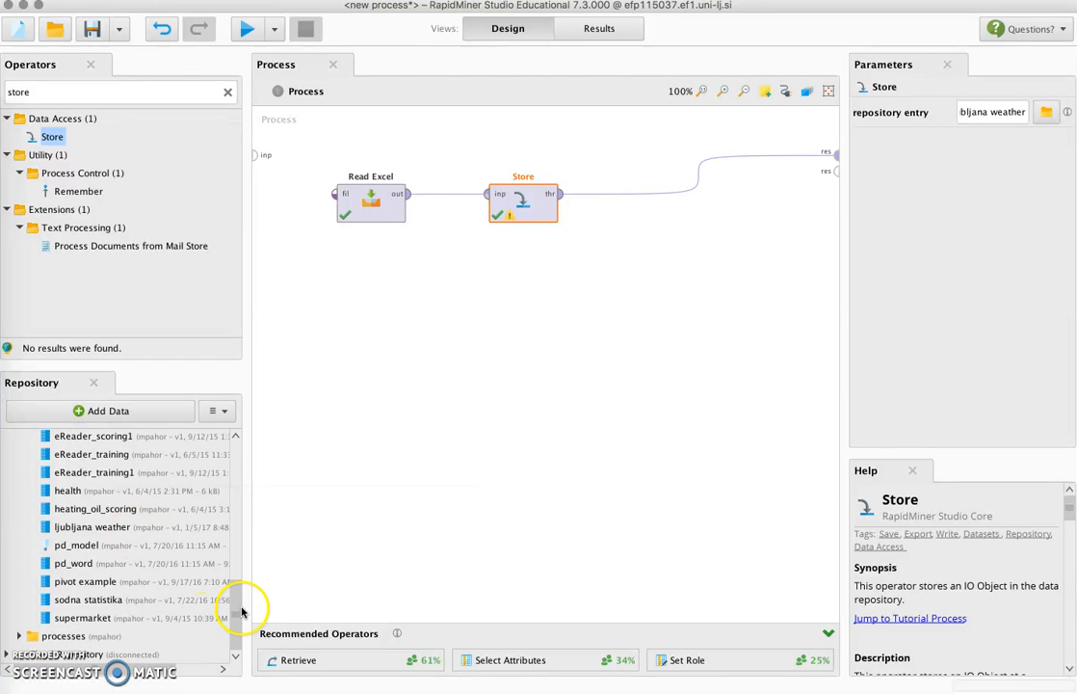
pyautogui.click(87, 527)
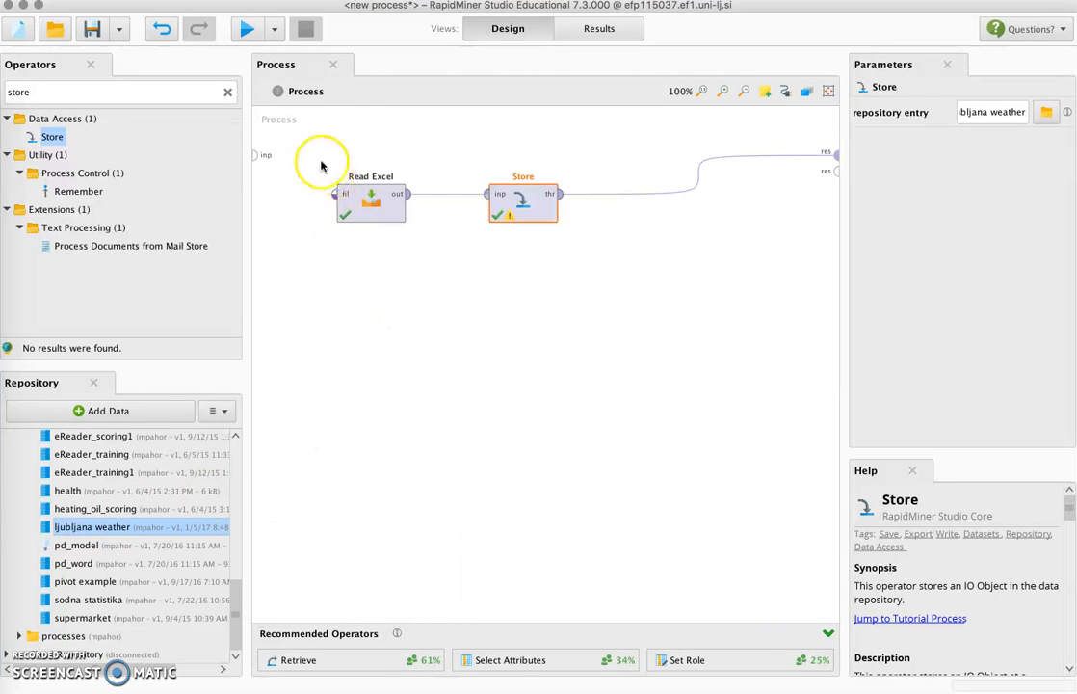
# Replace the Read Excel and Store operators in the process with the stored ljubljana weather dataset
pyautogui.moveTo(265, 118); pyautogui.dragTo(584, 274)
pyautogui.press('Delete')
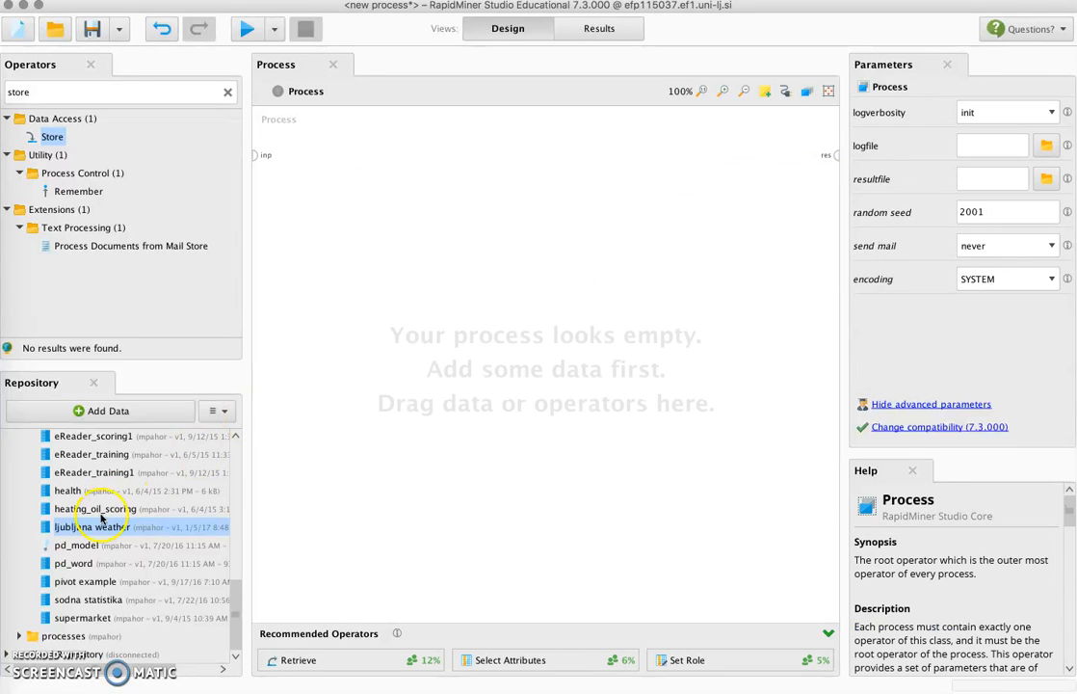
pyautogui.moveTo(75, 533); pyautogui.dragTo(364, 195)
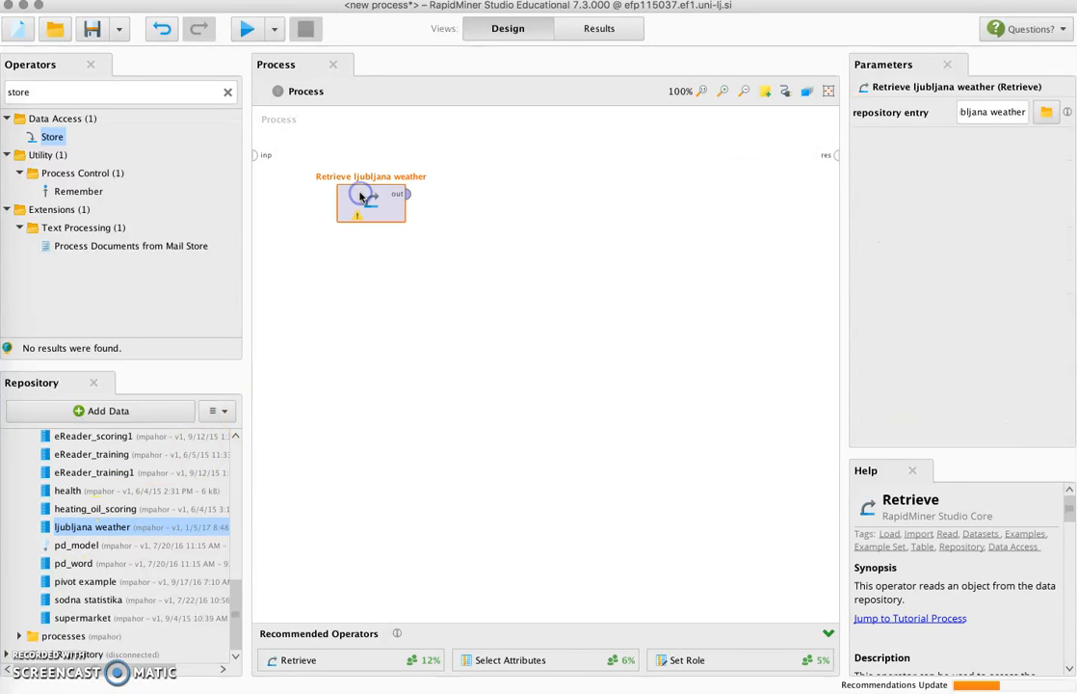
# Connect the retrieved ljubljana weather data to the process result, run the process and return to the design
pyautogui.click(783, 89)
pyautogui.click(247, 29)
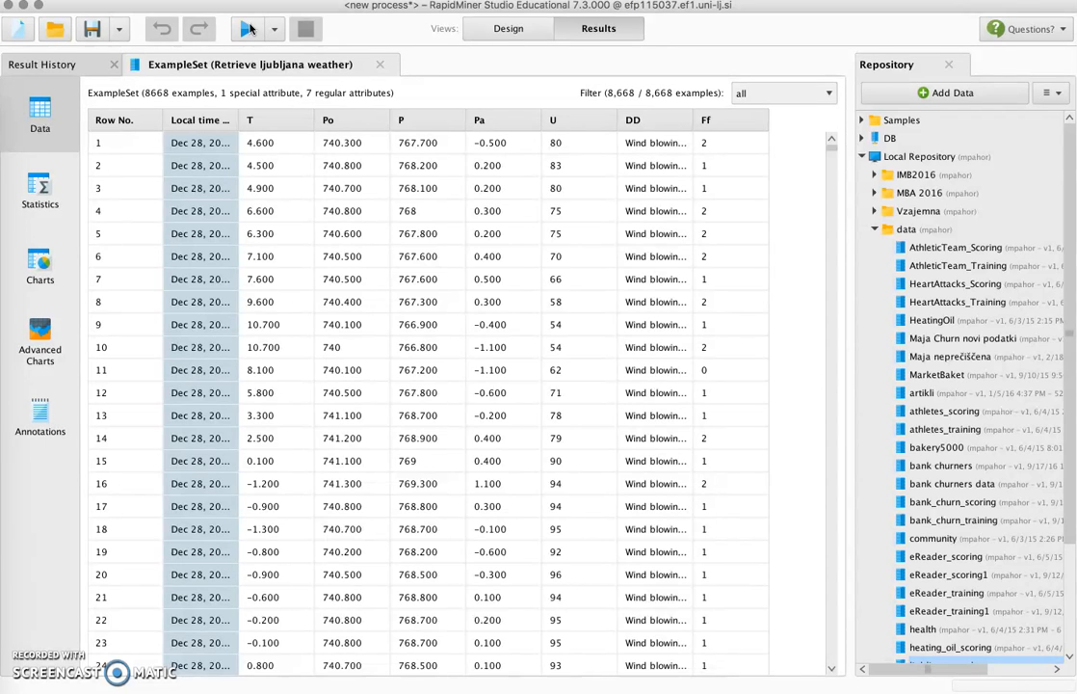
pyautogui.click(495, 30)
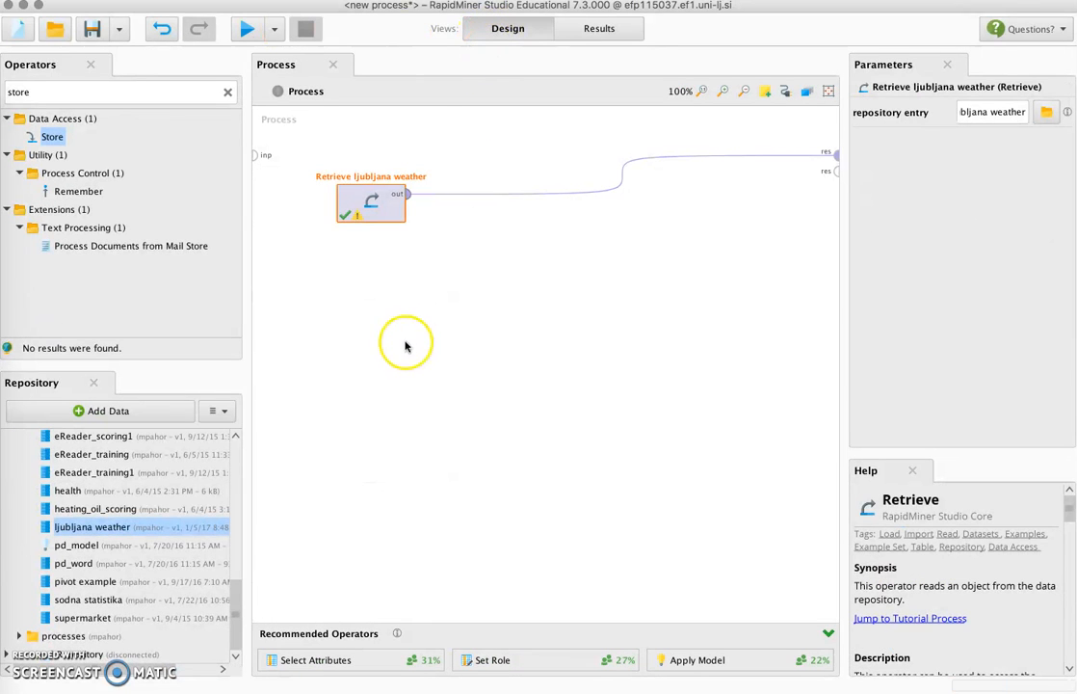